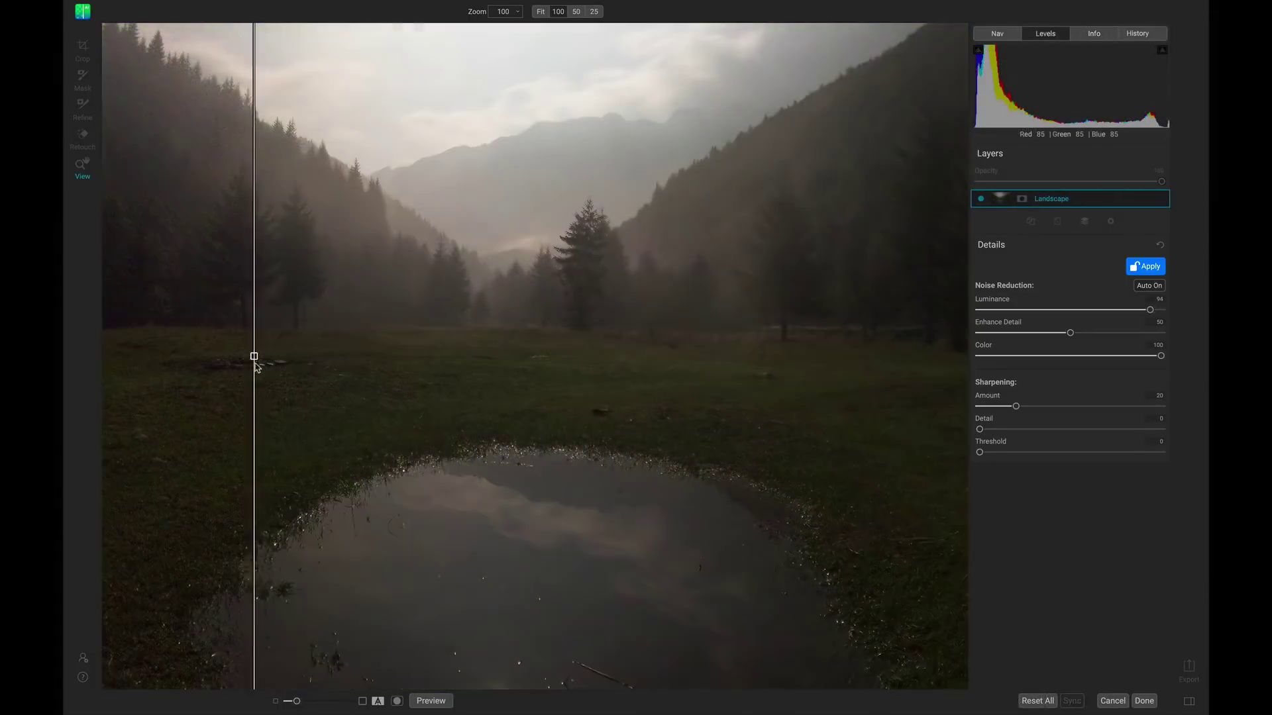
Step: Compare the noisy and cleaned views, then raise Enhance Detail and sharpening amount to 32
left_click_drag(256, 361, 755, 373)
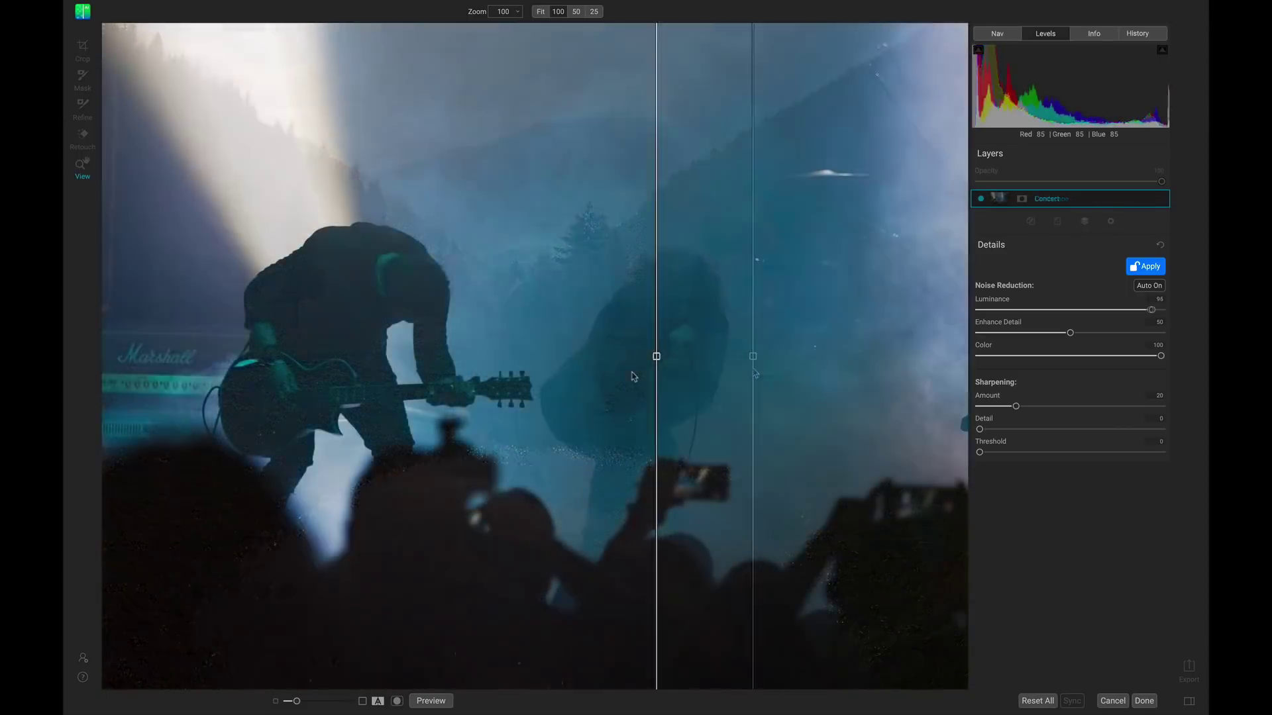
left_click_drag(657, 371, 423, 368)
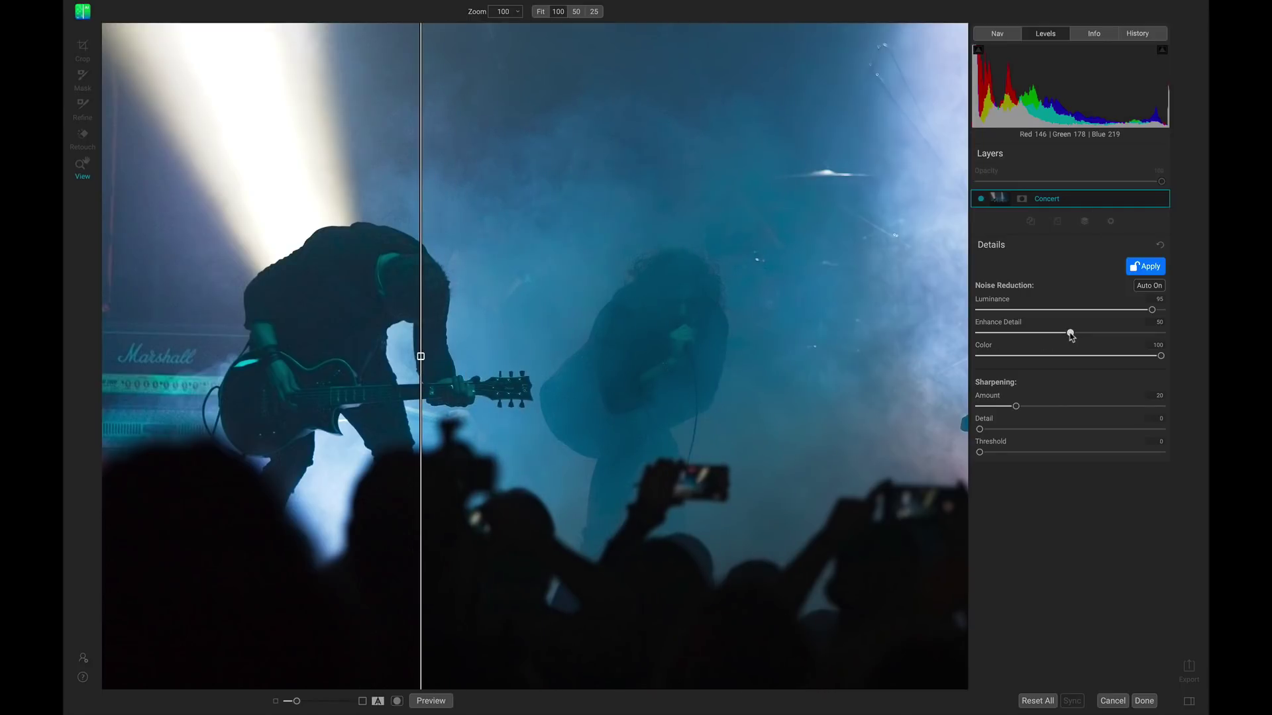
left_click_drag(1070, 336, 1106, 336)
left_click_drag(1017, 408, 1055, 430)
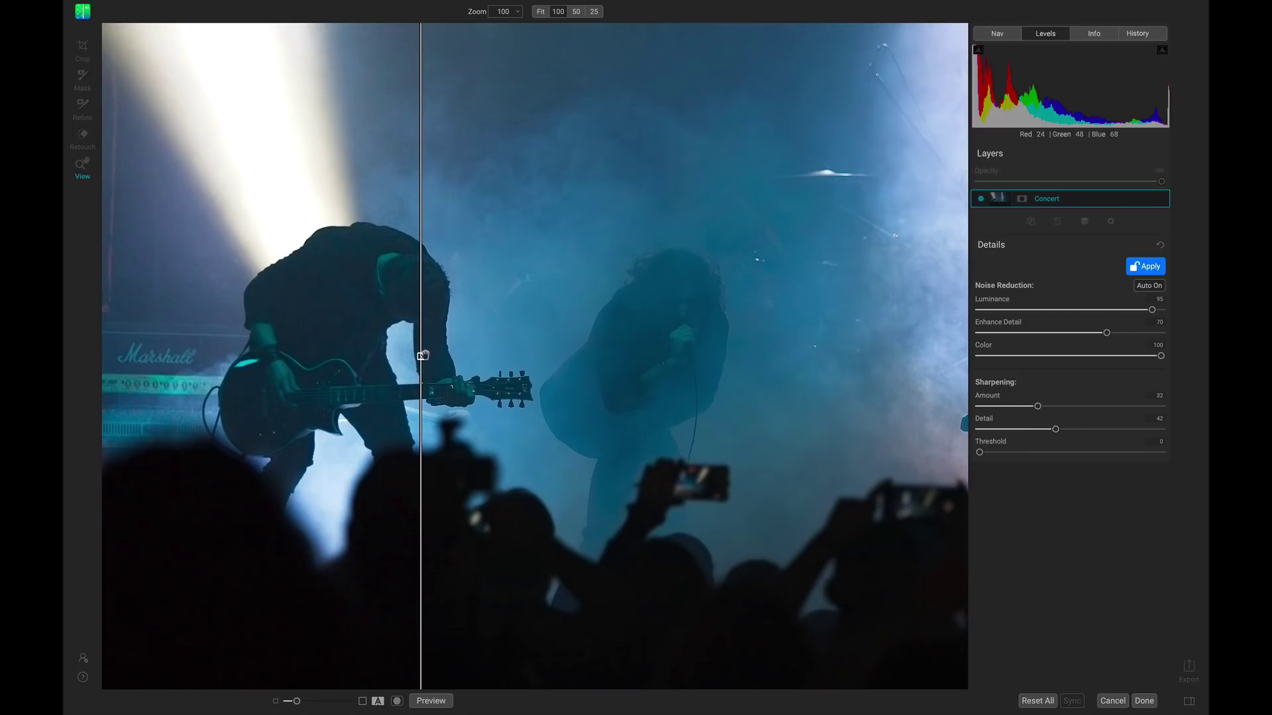
Step: Check the before/after split, apply the noise reduction, and fit the photo in view
left_click_drag(421, 356, 497, 398)
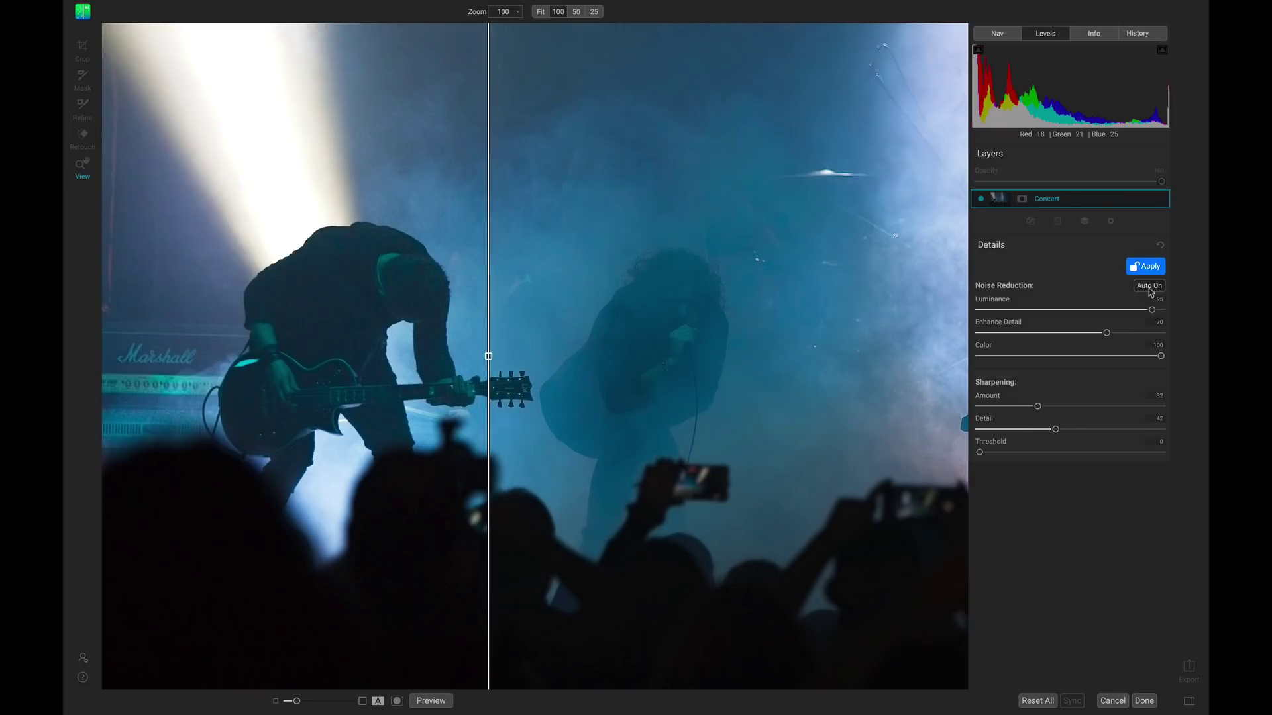
left_click(1144, 265)
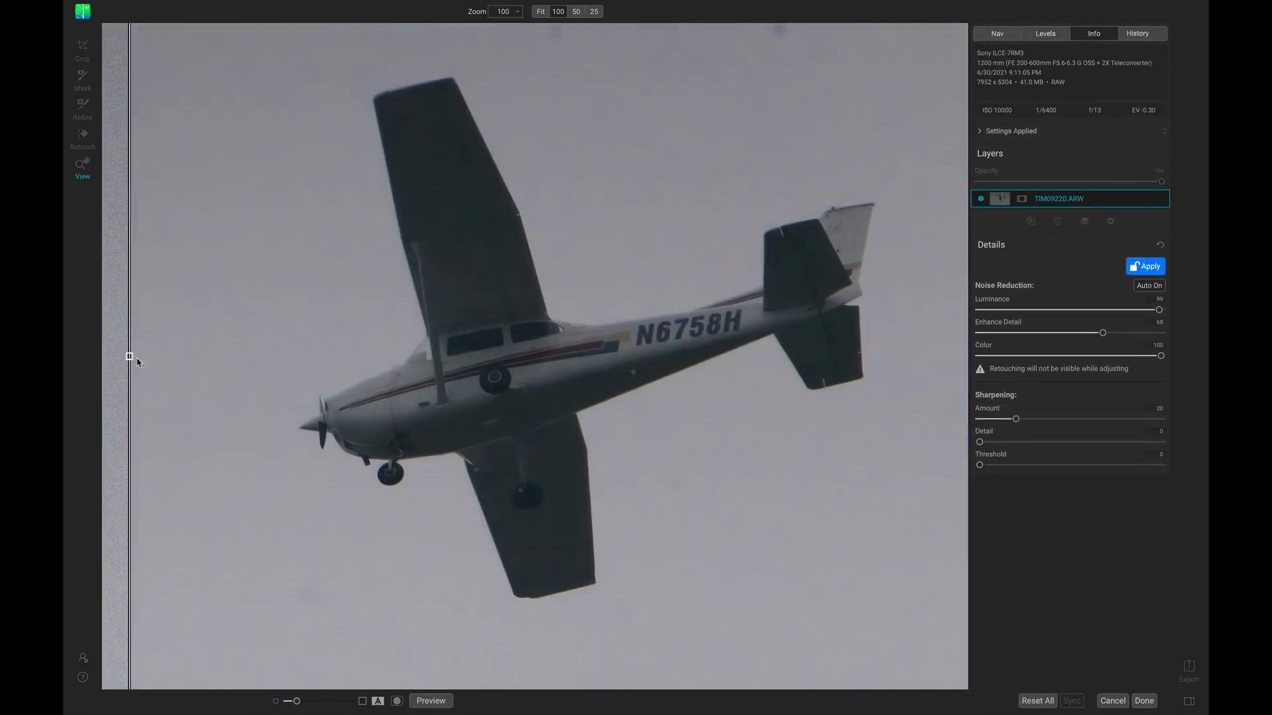
left_click_drag(130, 355, 761, 358)
key("super+0")
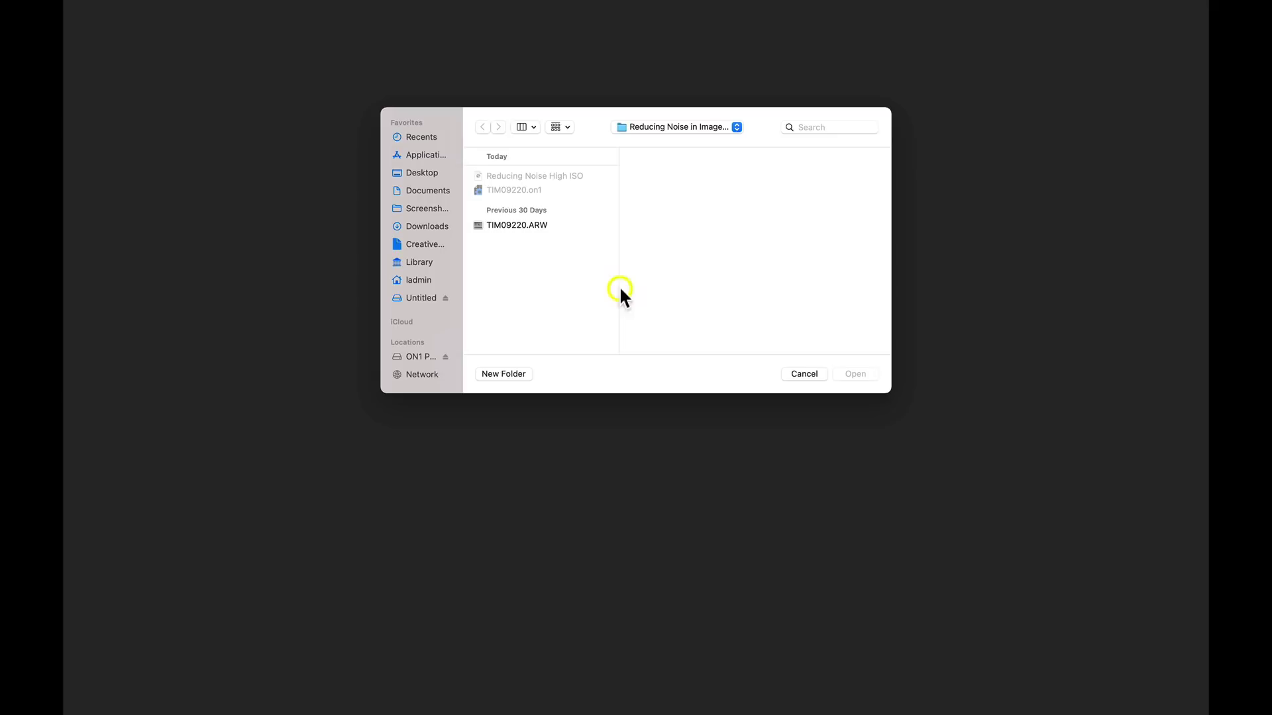
Step: Open the airplane raw file TIM09220.ARW
left_click(548, 225)
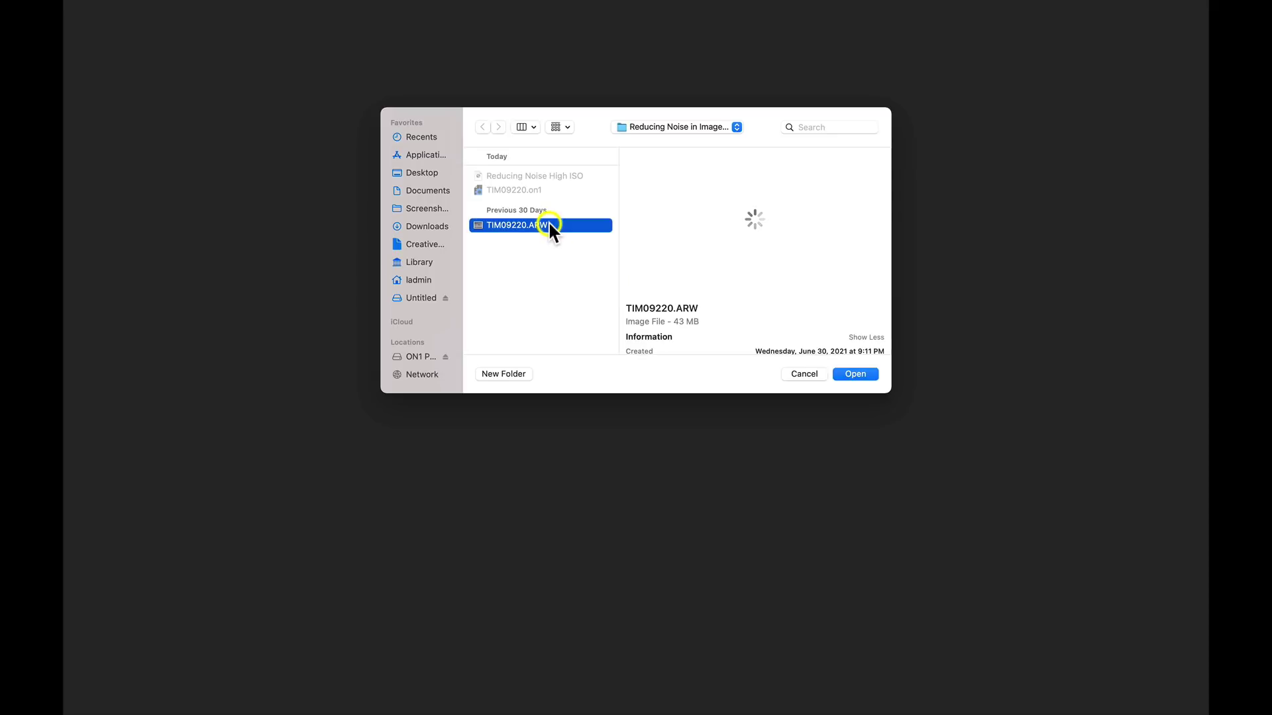
left_click(865, 373)
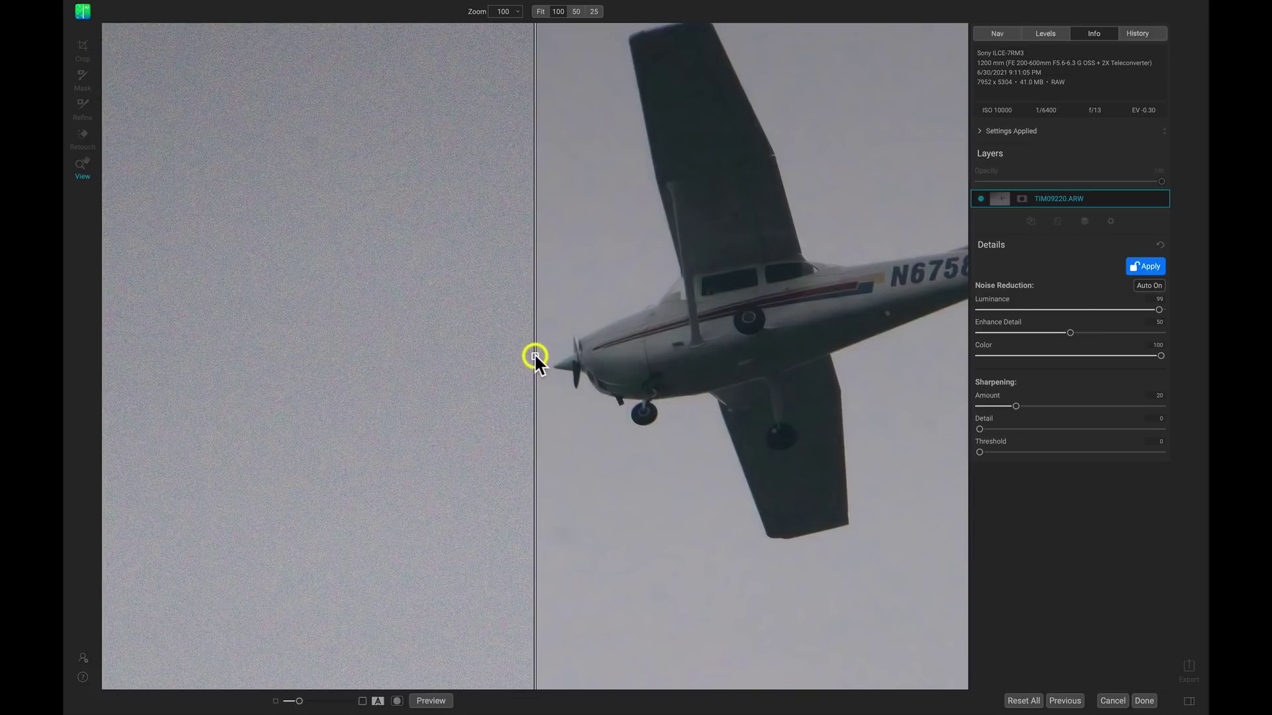
left_click_drag(536, 357, 750, 357)
left_click_drag(866, 292, 617, 371)
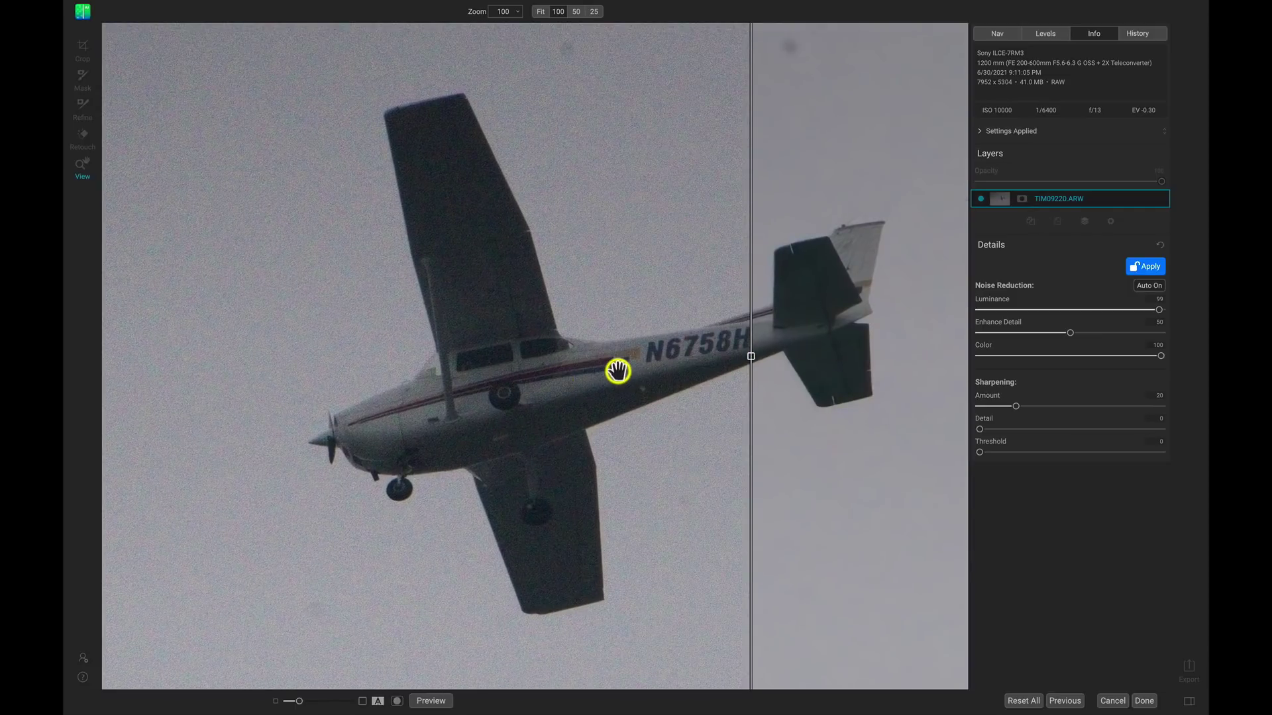
left_click_drag(751, 355, 566, 357)
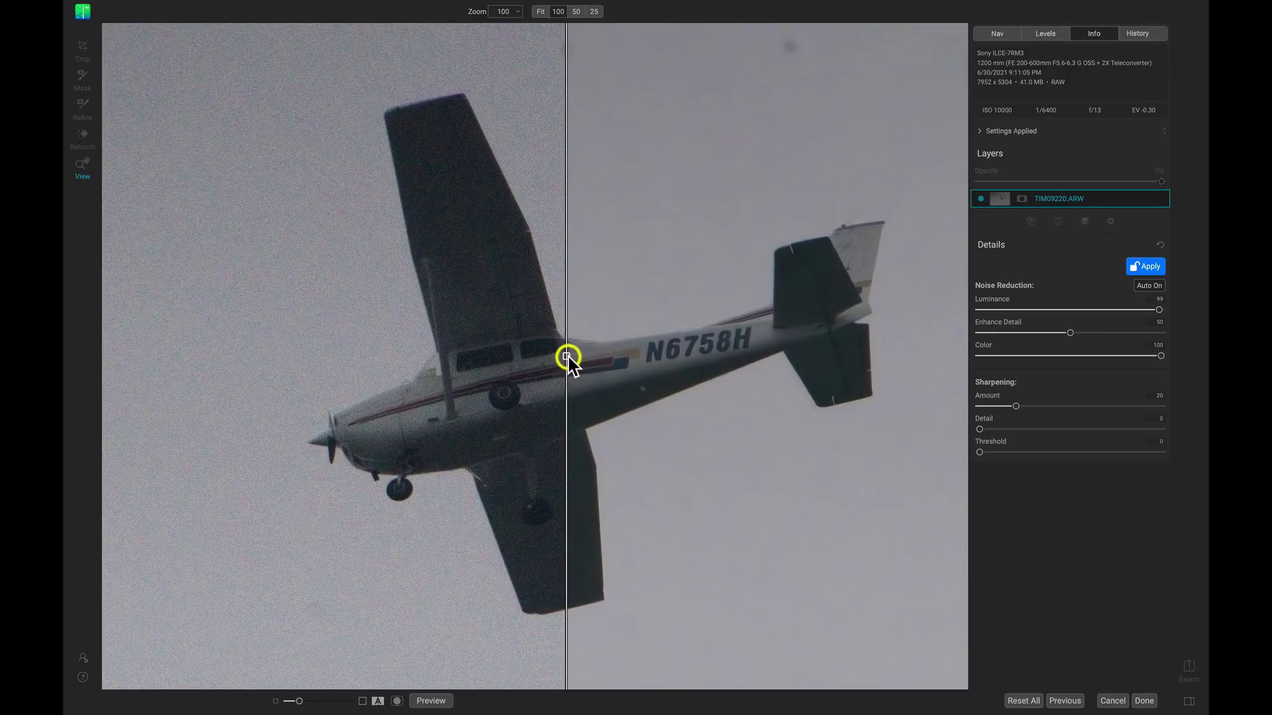
left_click_drag(568, 356, 360, 331)
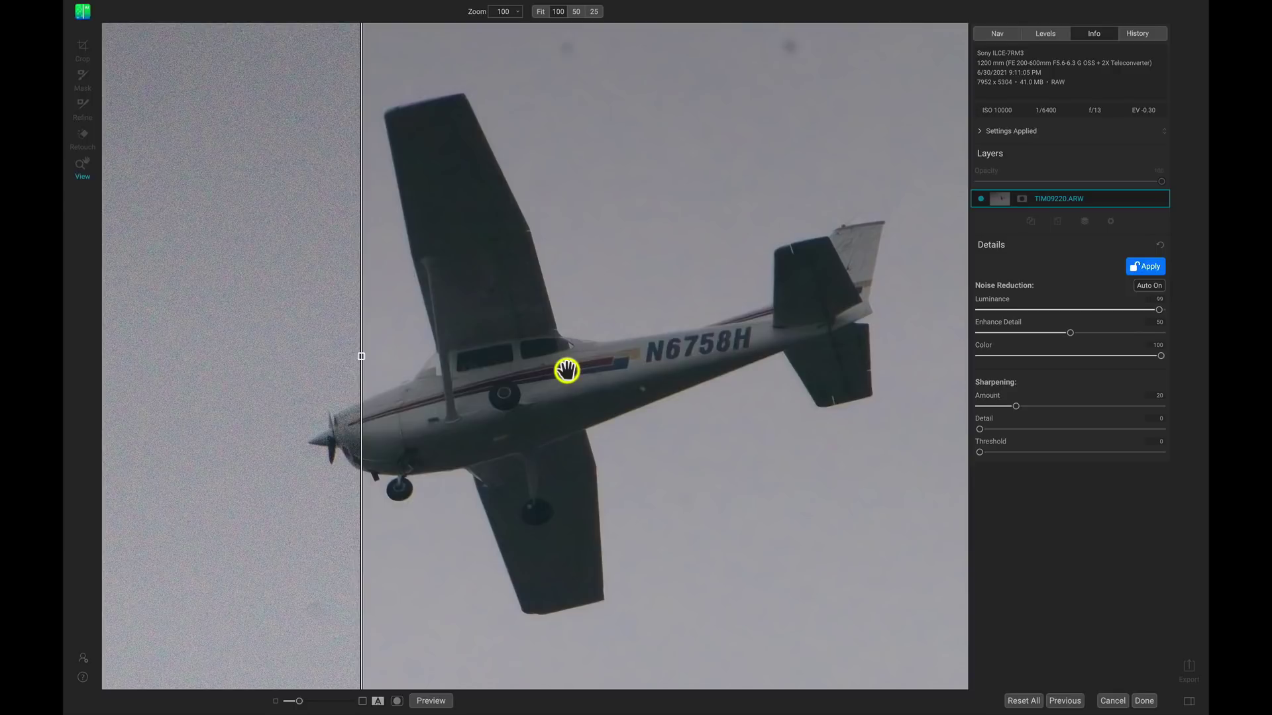
left_click_drag(361, 357, 345, 356)
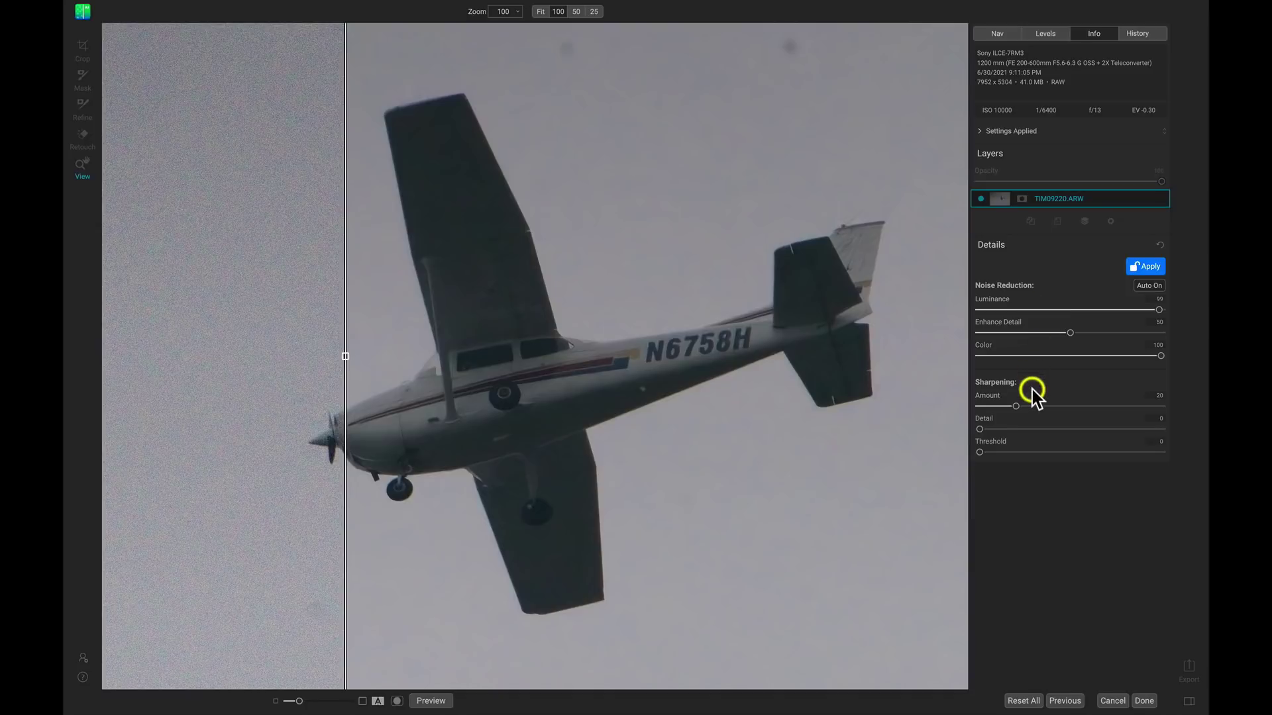
Step: Raise sharpening to amount 40, detail 24, and compare the plane before and after
left_click_drag(1018, 407, 1020, 408)
left_click_drag(344, 358, 316, 366)
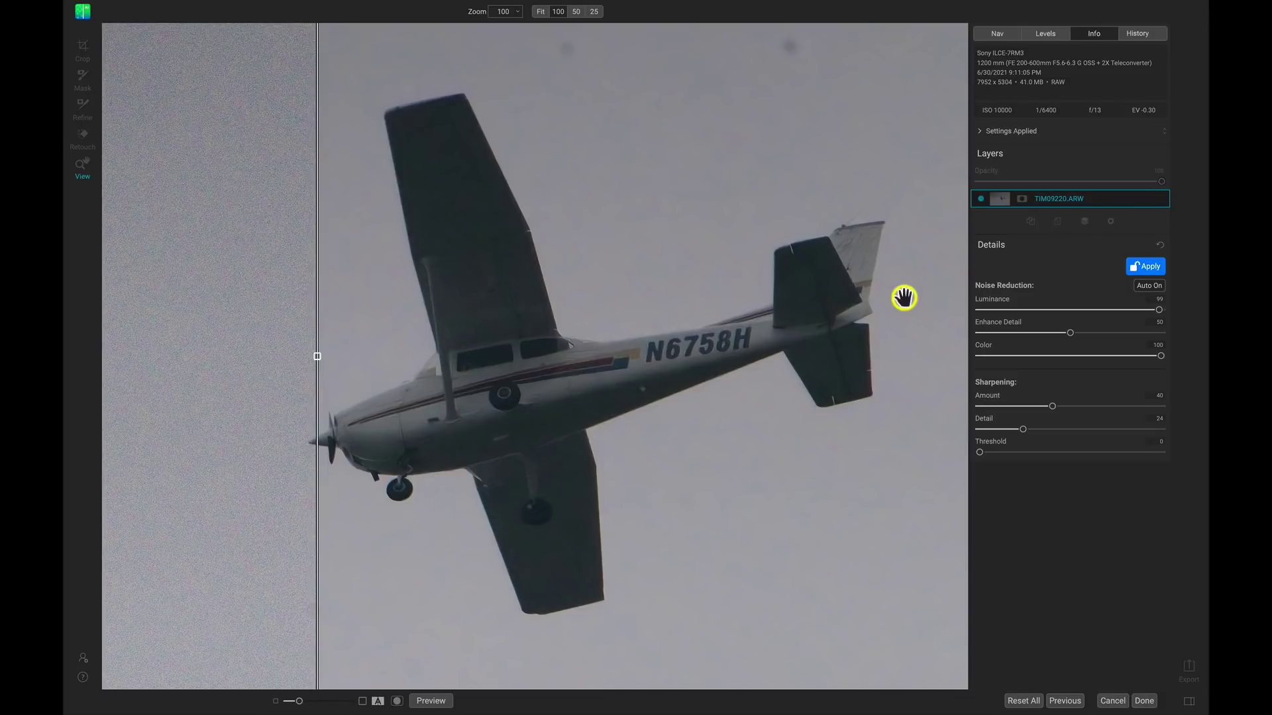
Step: Apply the noise reduction, then crop at Original Ratio to 5153 × 3437, centring the aircraft
left_click(1143, 266)
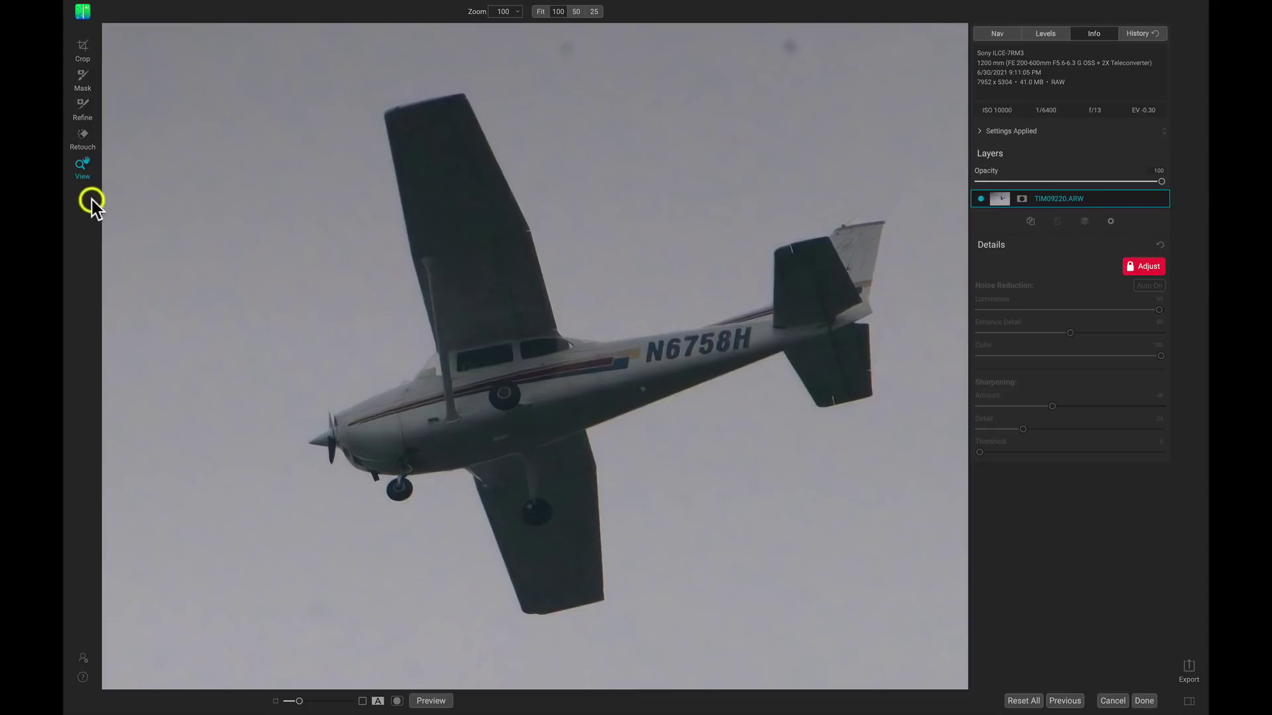
left_click(85, 49)
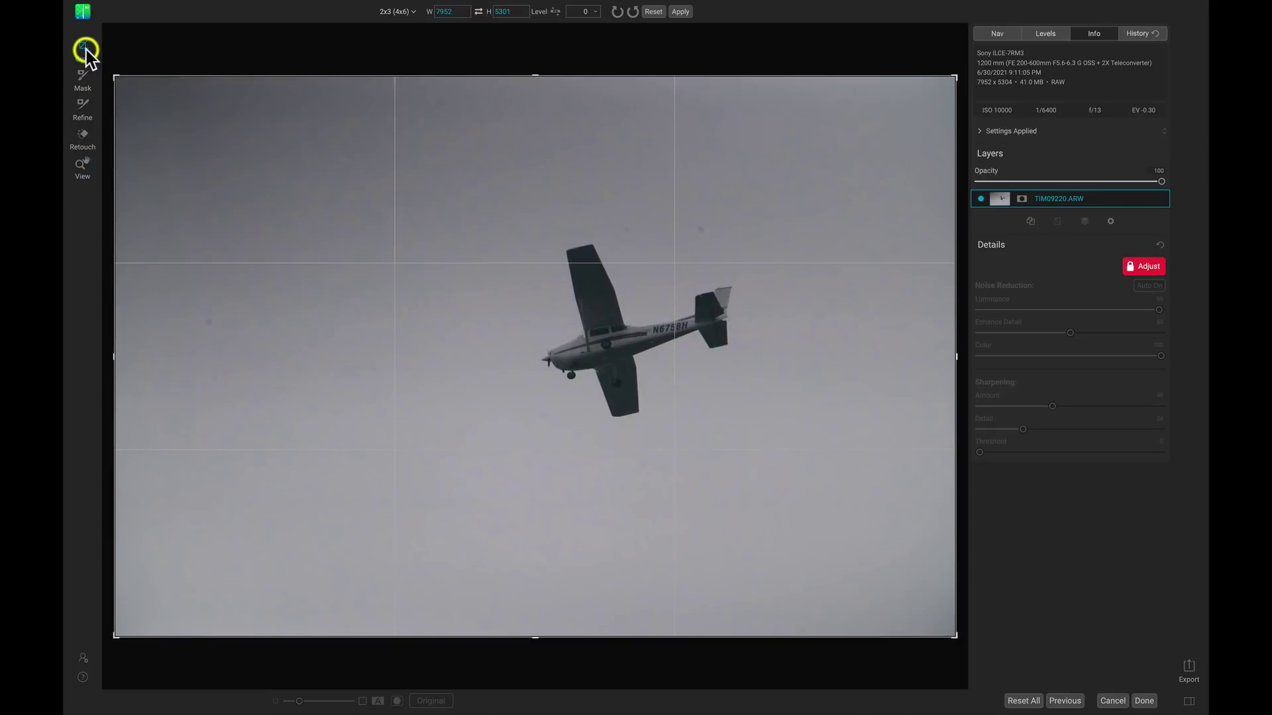
left_click(404, 12)
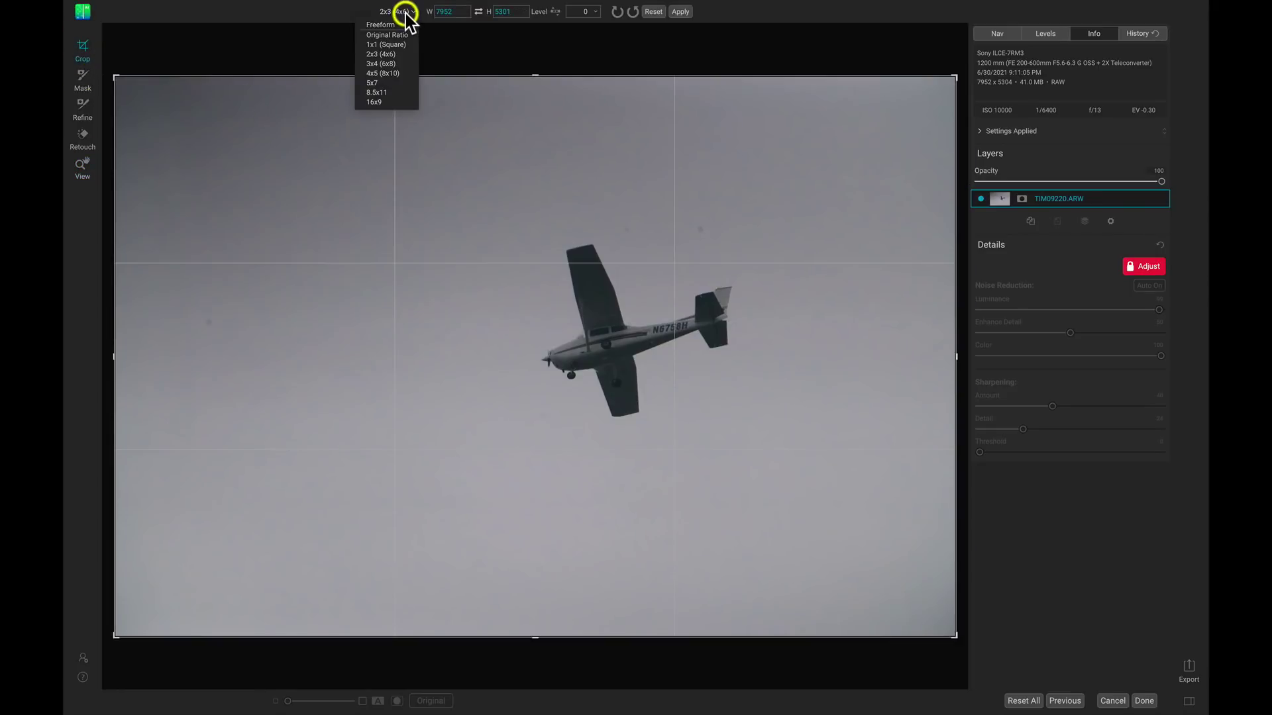
left_click(400, 27)
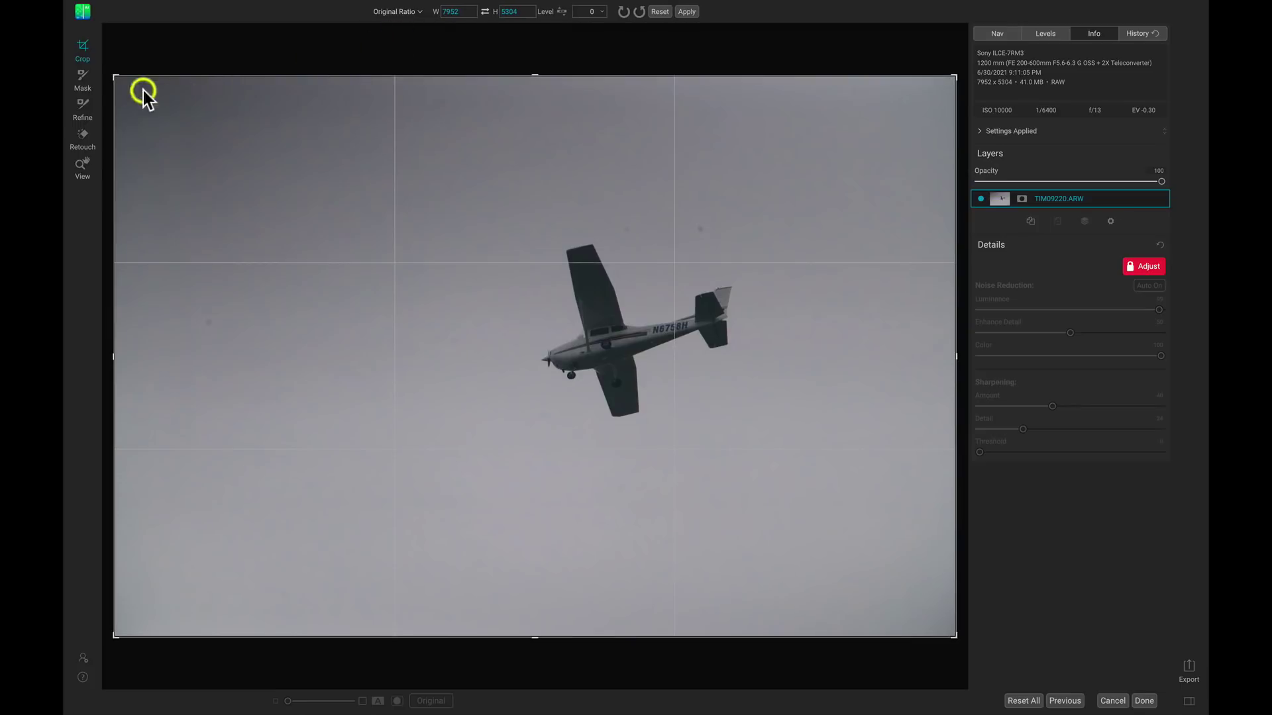
left_click_drag(119, 82, 253, 163)
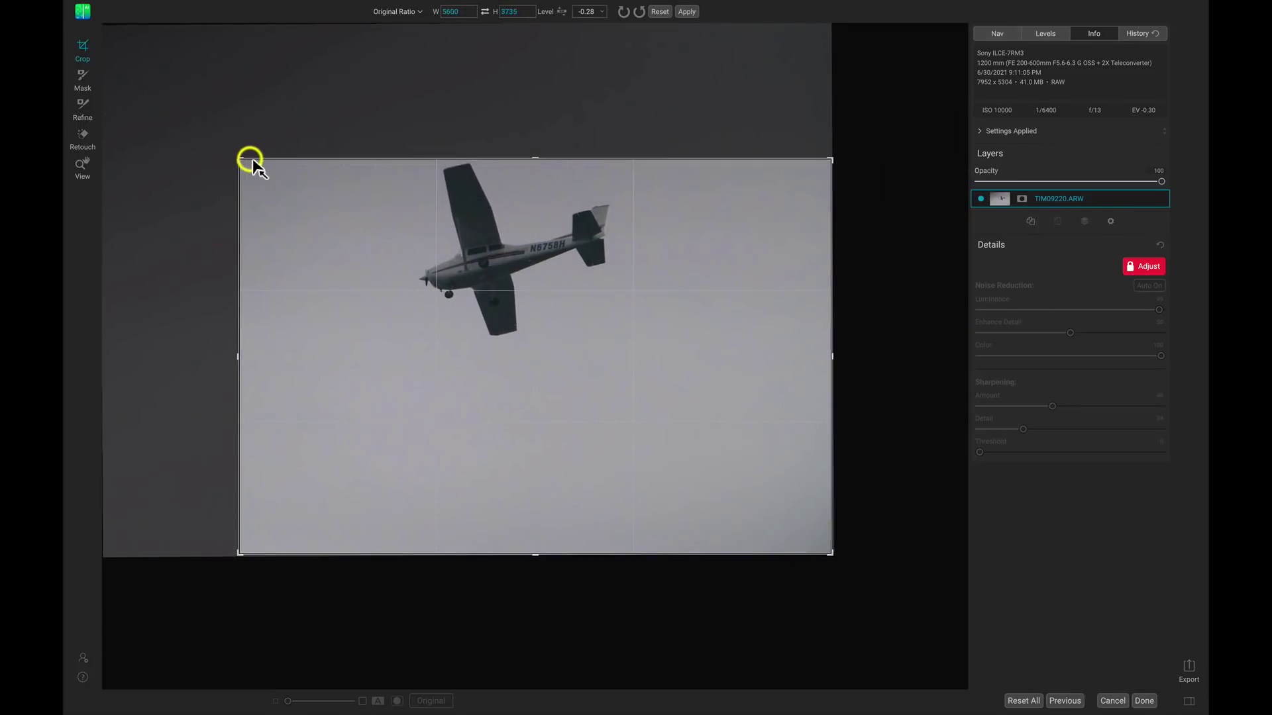
left_click_drag(411, 215, 502, 317)
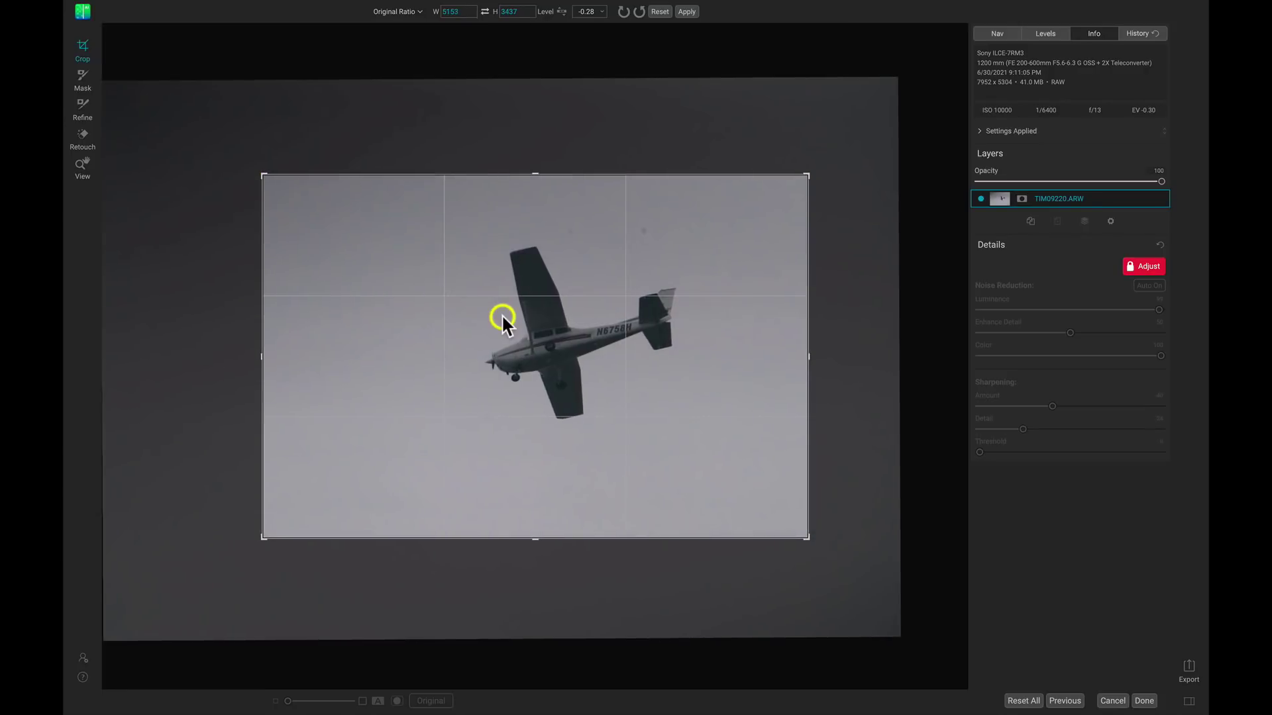
key("Return")
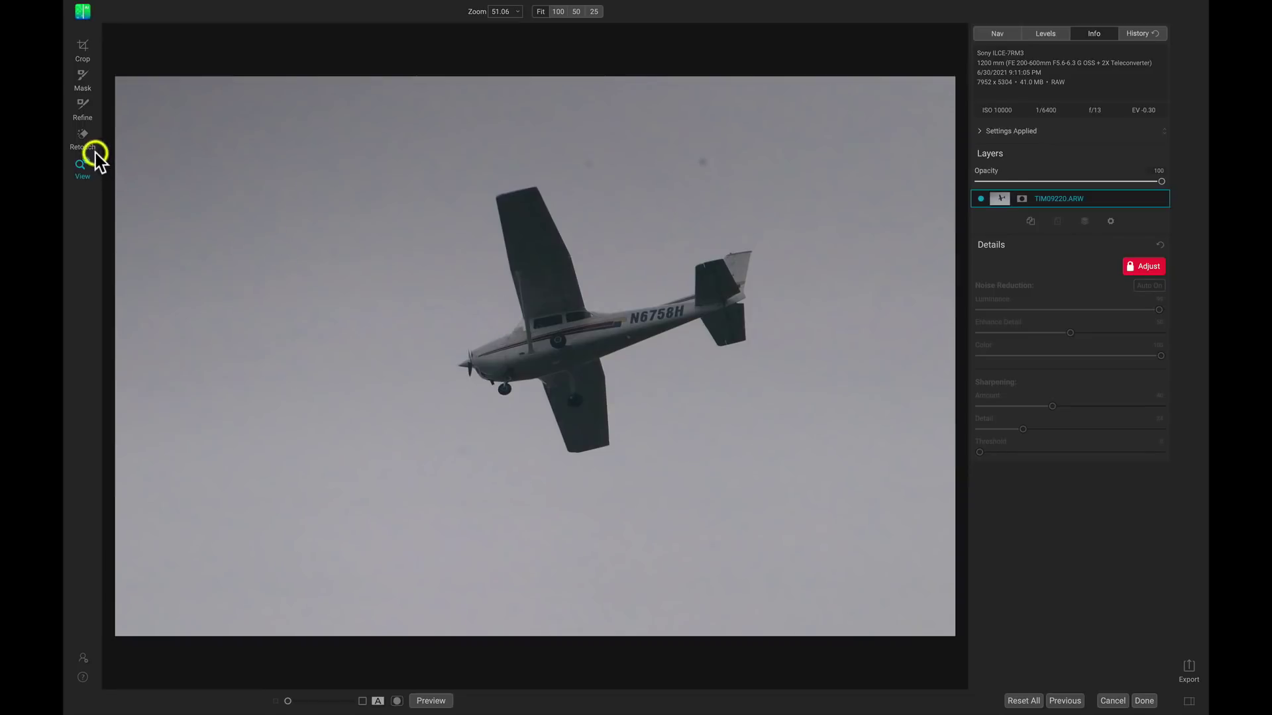
Step: Remove the small blemish in the grey sky below the plane with the Retouch brush
left_click(86, 139)
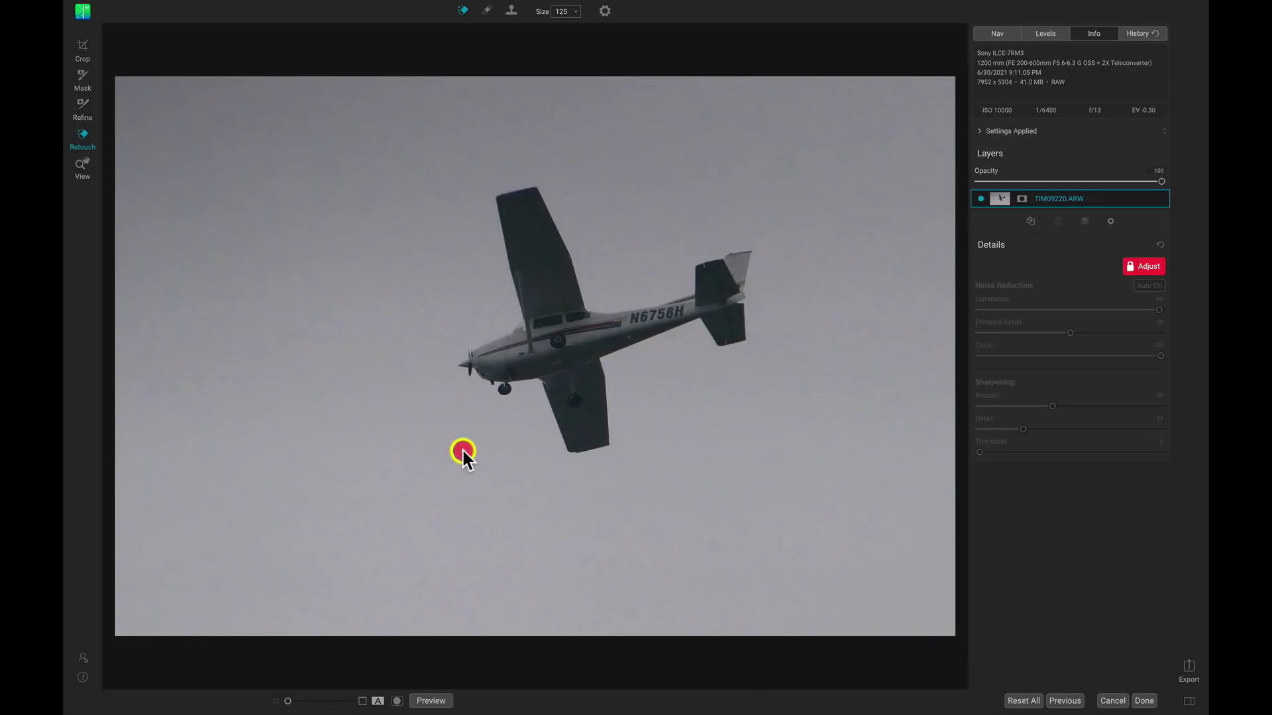
left_click(604, 521)
key("z")
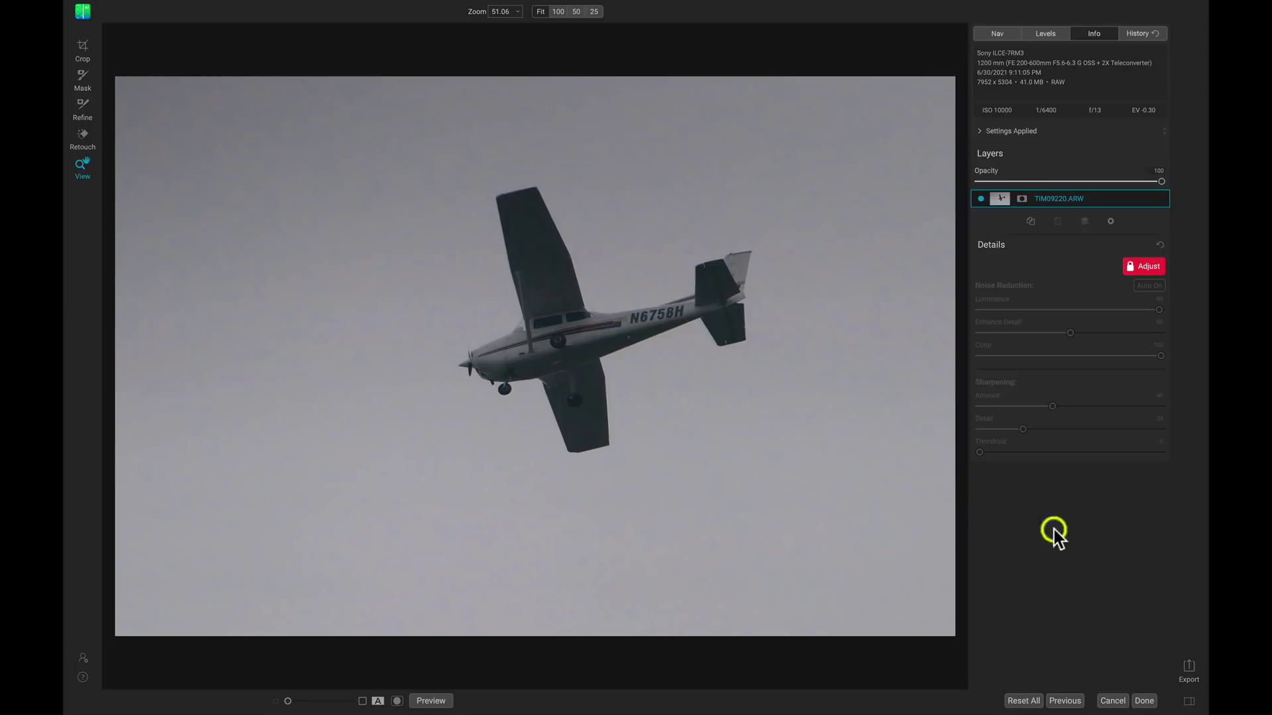
Step: Load the Custom Favorite export preset and name the file 'Plane NoNoise After'
left_click(1188, 669)
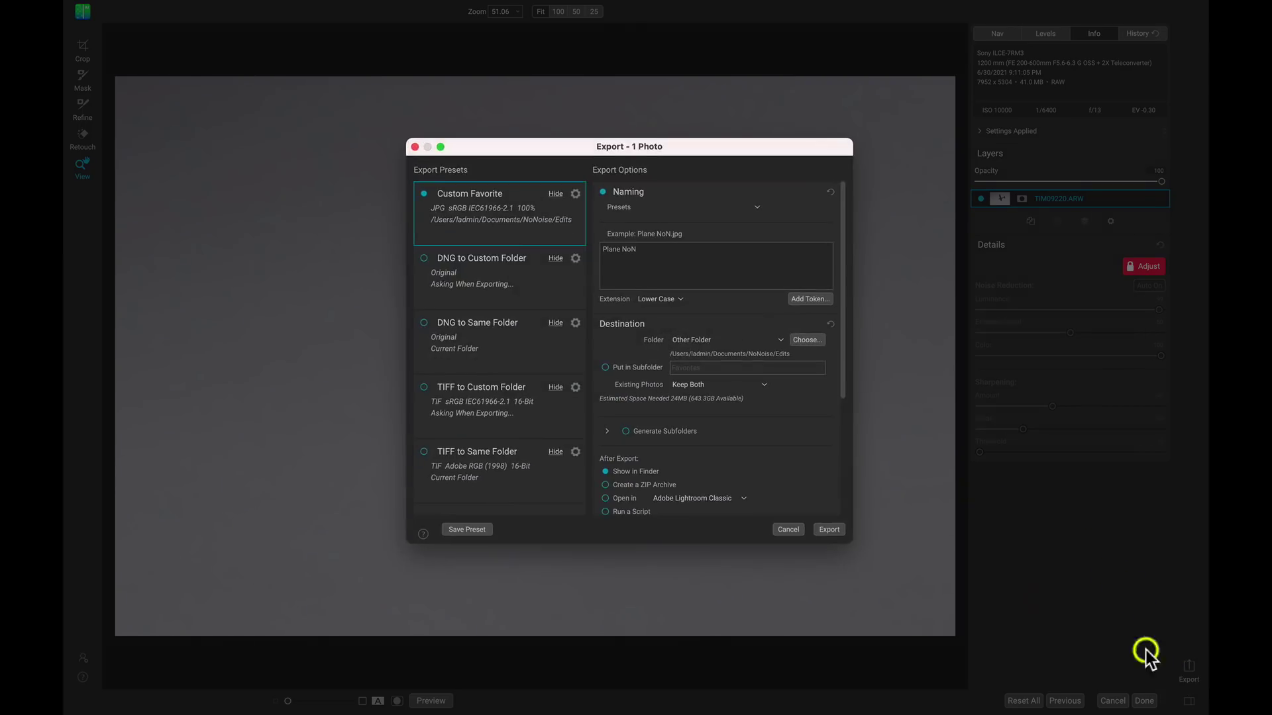
left_click(490, 205)
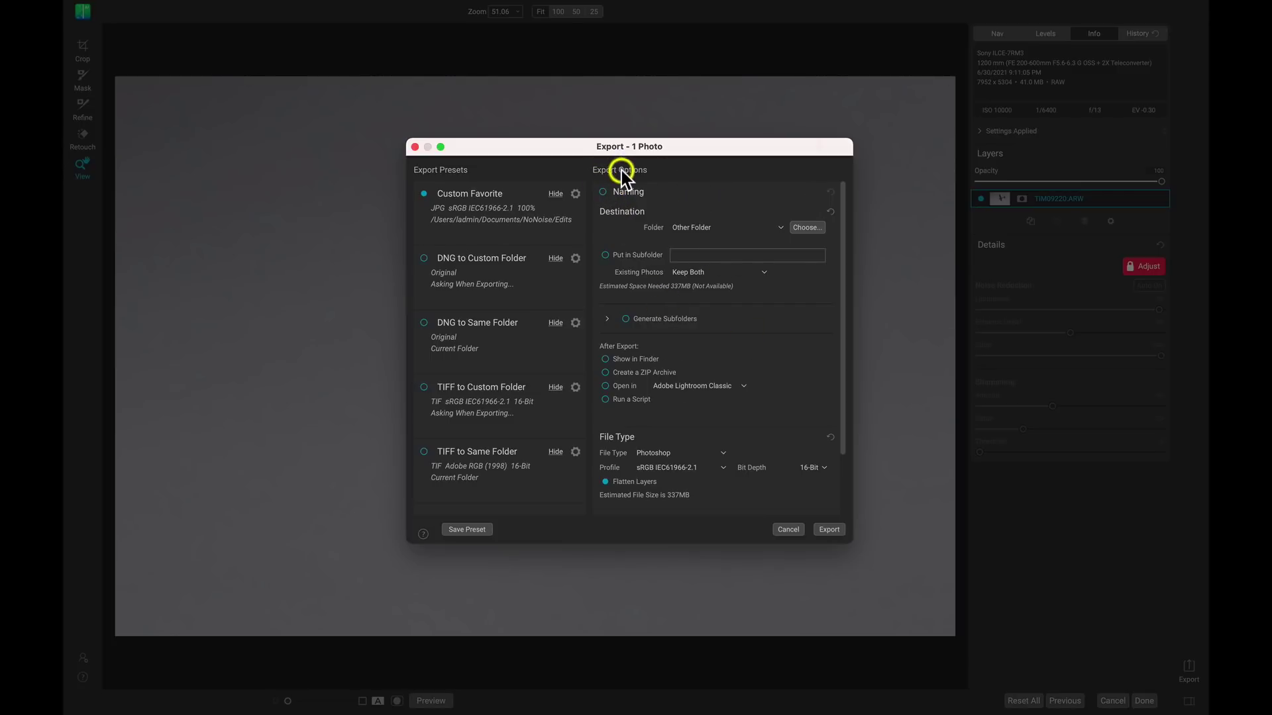
left_click(704, 188)
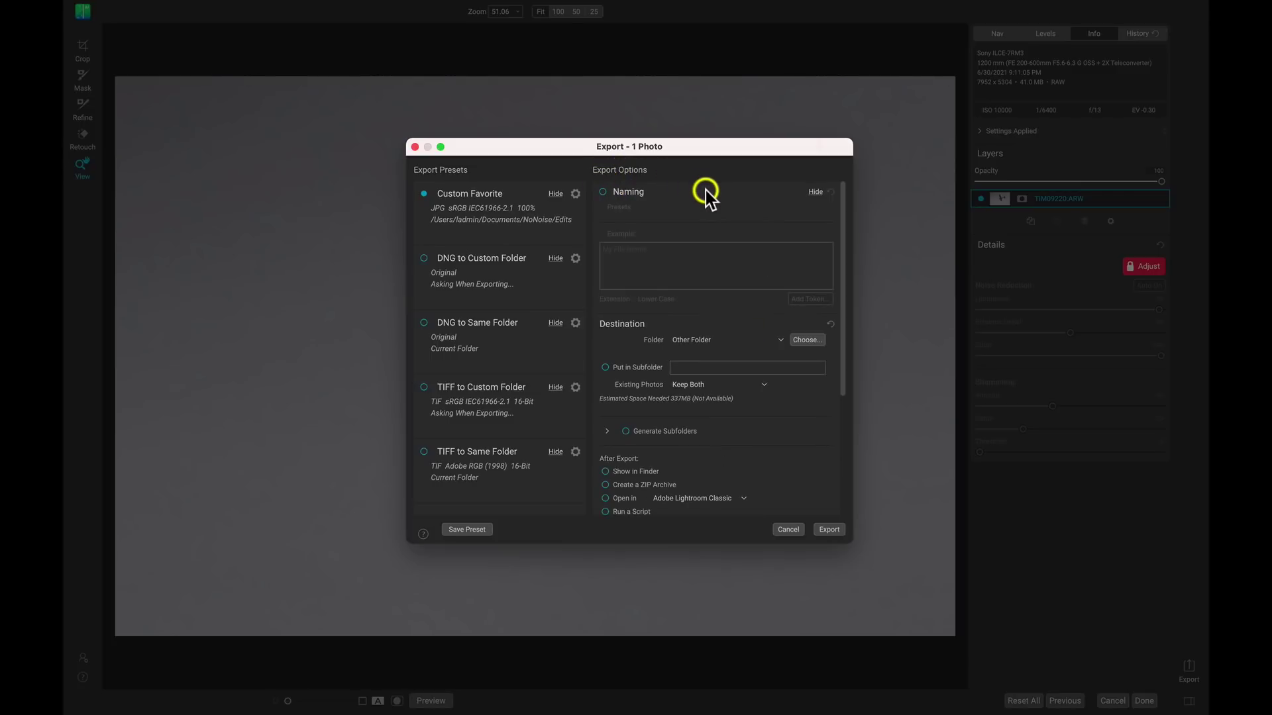
left_click(602, 192)
left_click(647, 249)
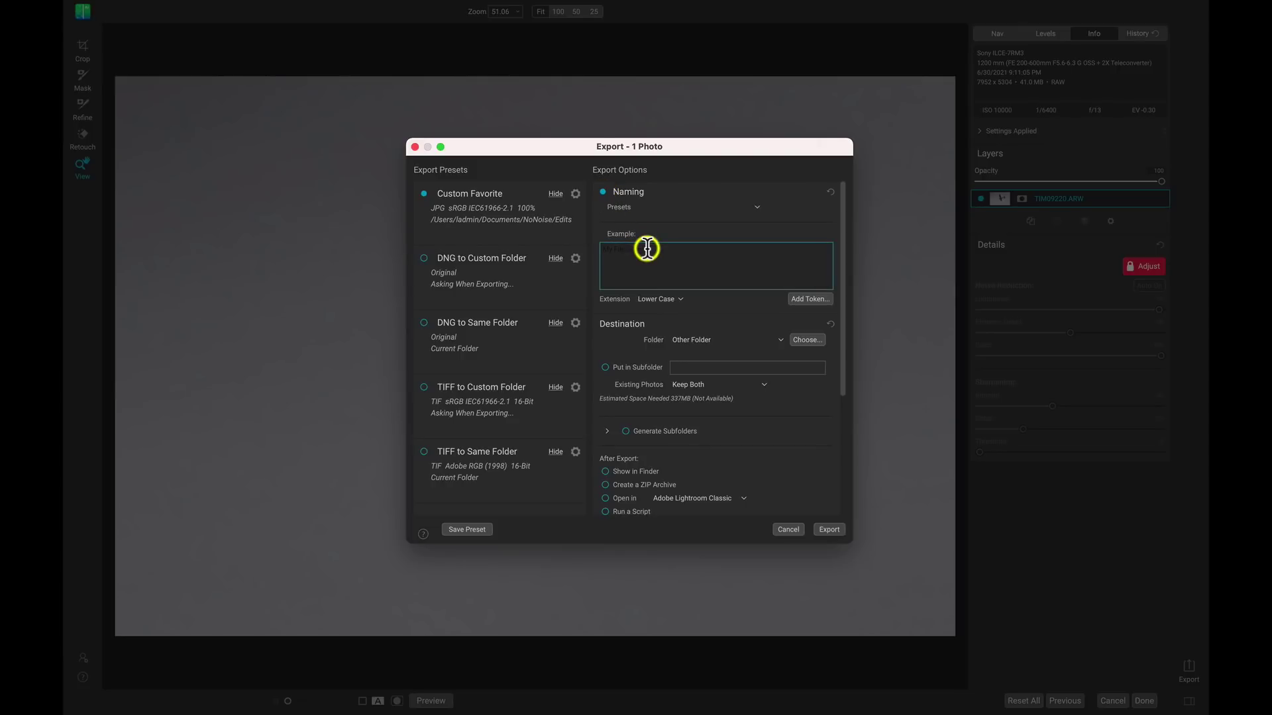
type("Plane D")
type("oNoise AF")
key("BackSpace")
type("fter")
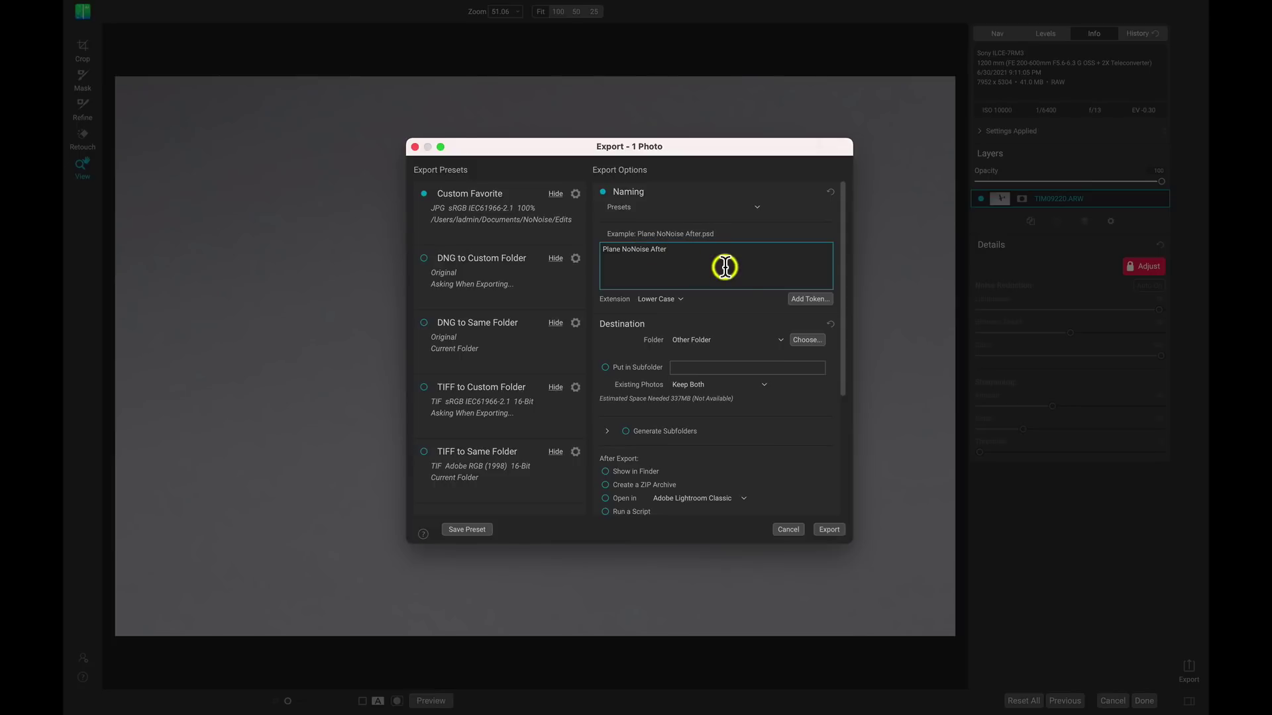
Step: Set the destination folder to Documents > Reducing Noise in Images with High ISO
scroll(710, 208, "down", 2)
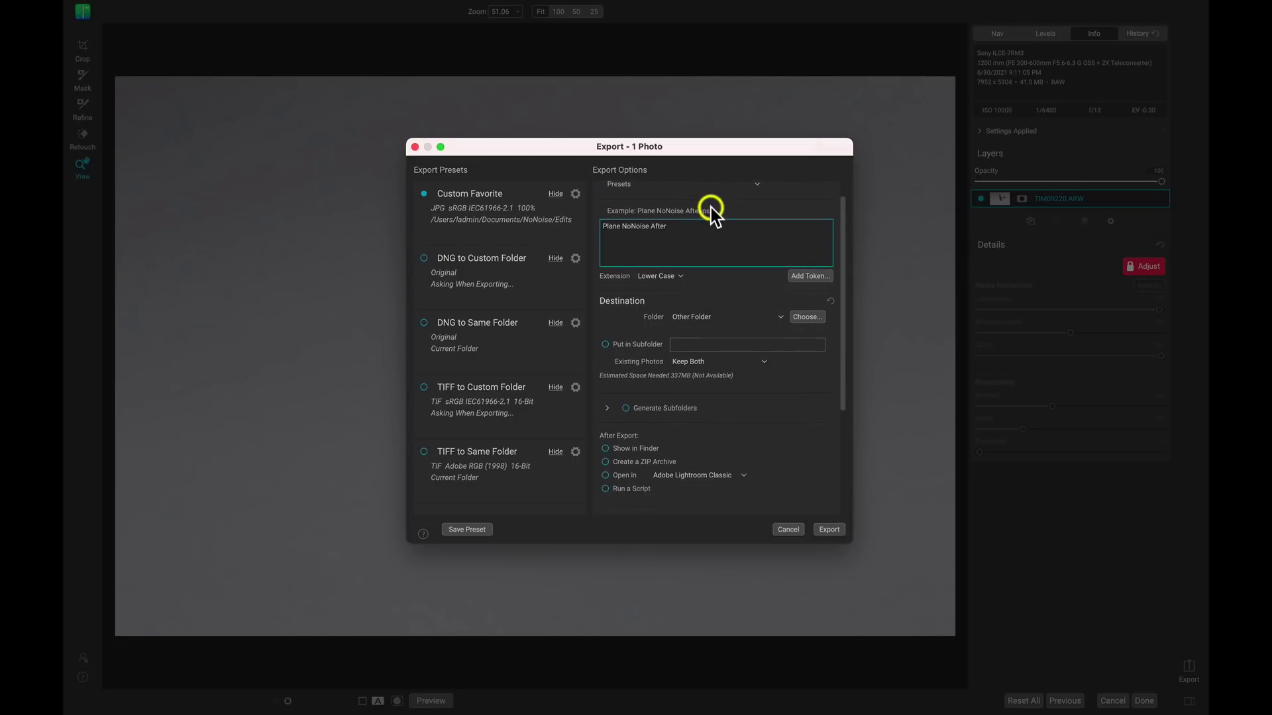
scroll(710, 208, "down", 1)
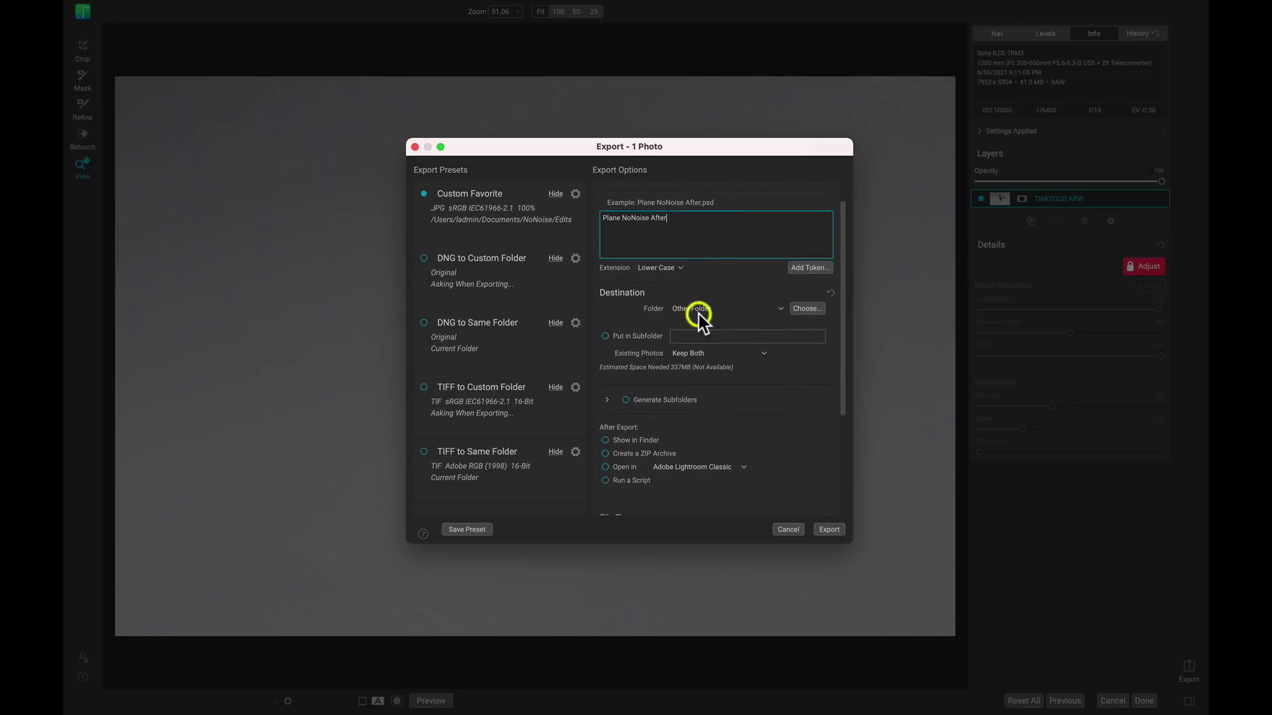
left_click(809, 308)
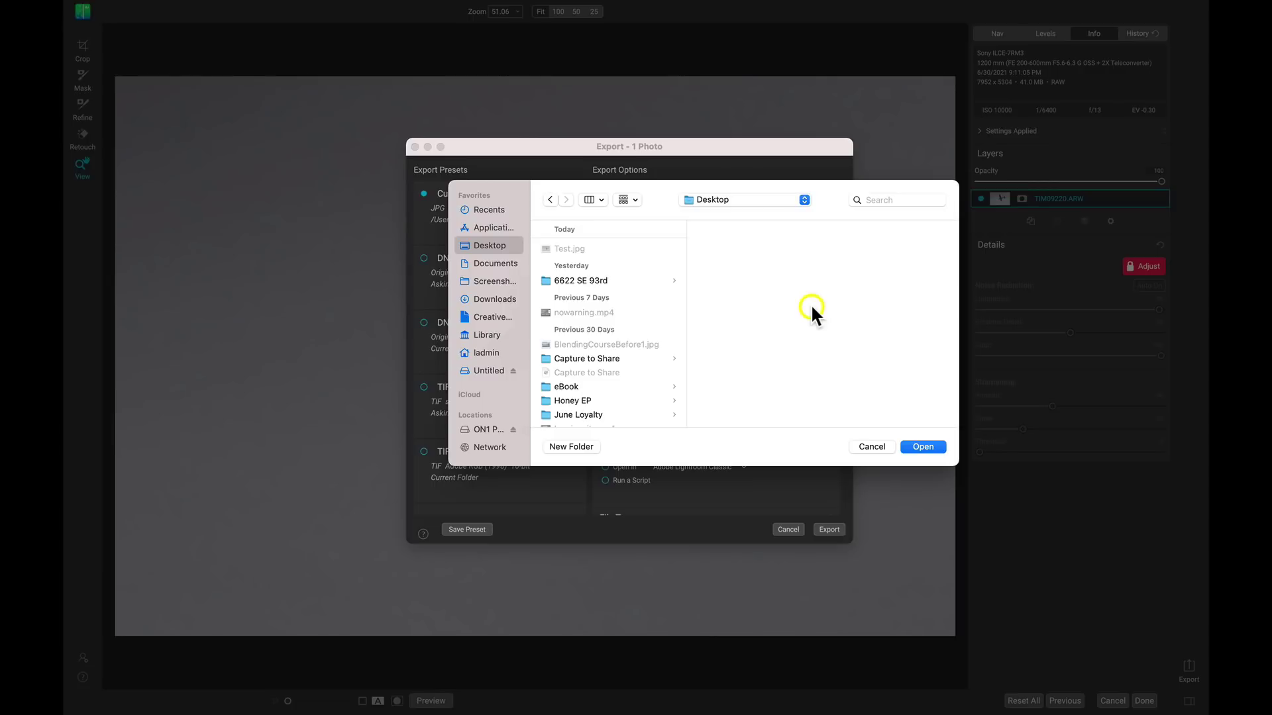
left_click(499, 265)
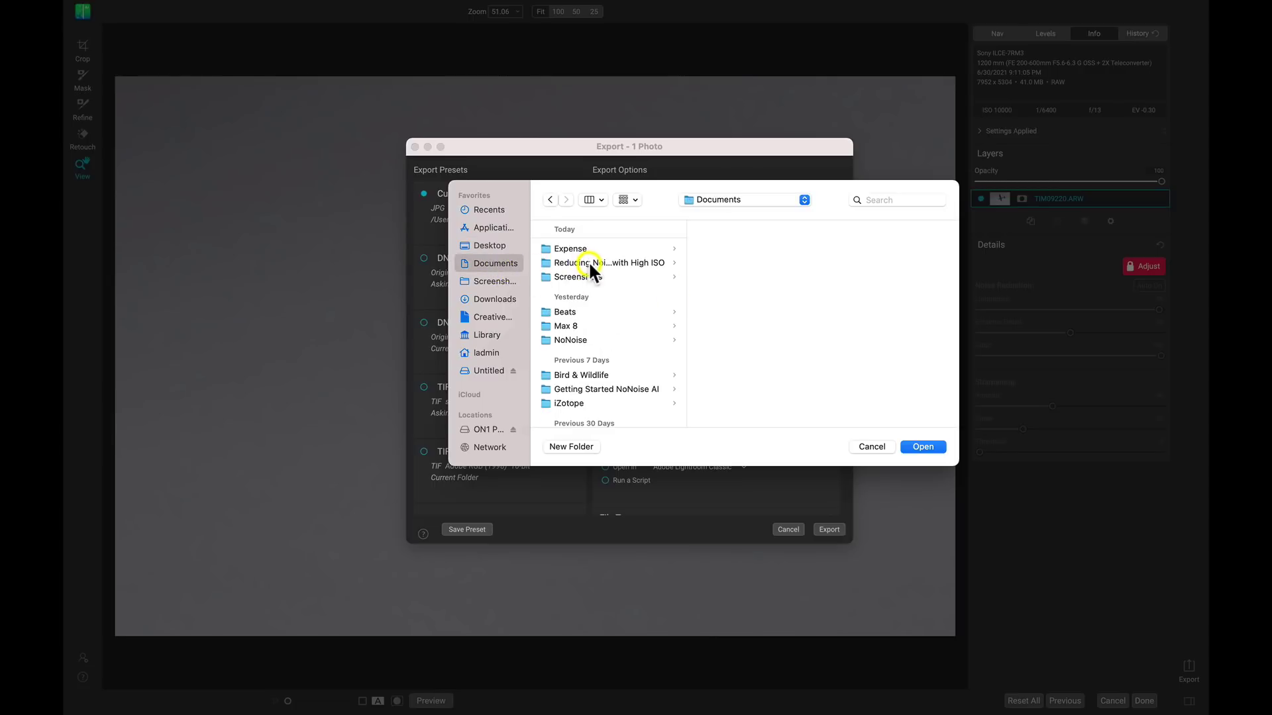
left_click(589, 262)
left_click(920, 447)
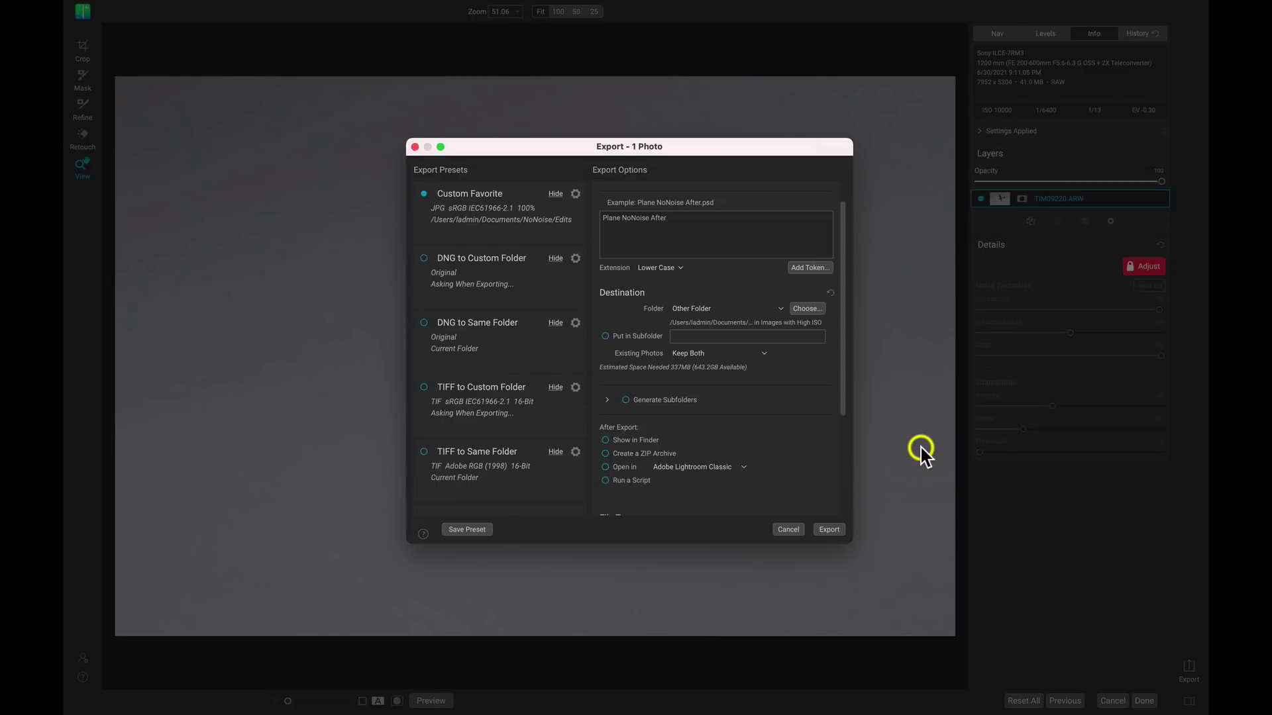
scroll(735, 381, "down", 3)
Step: Export the photo as JPEG at compression 100 with Show in Finder enabled
scroll(735, 379, "down", 3)
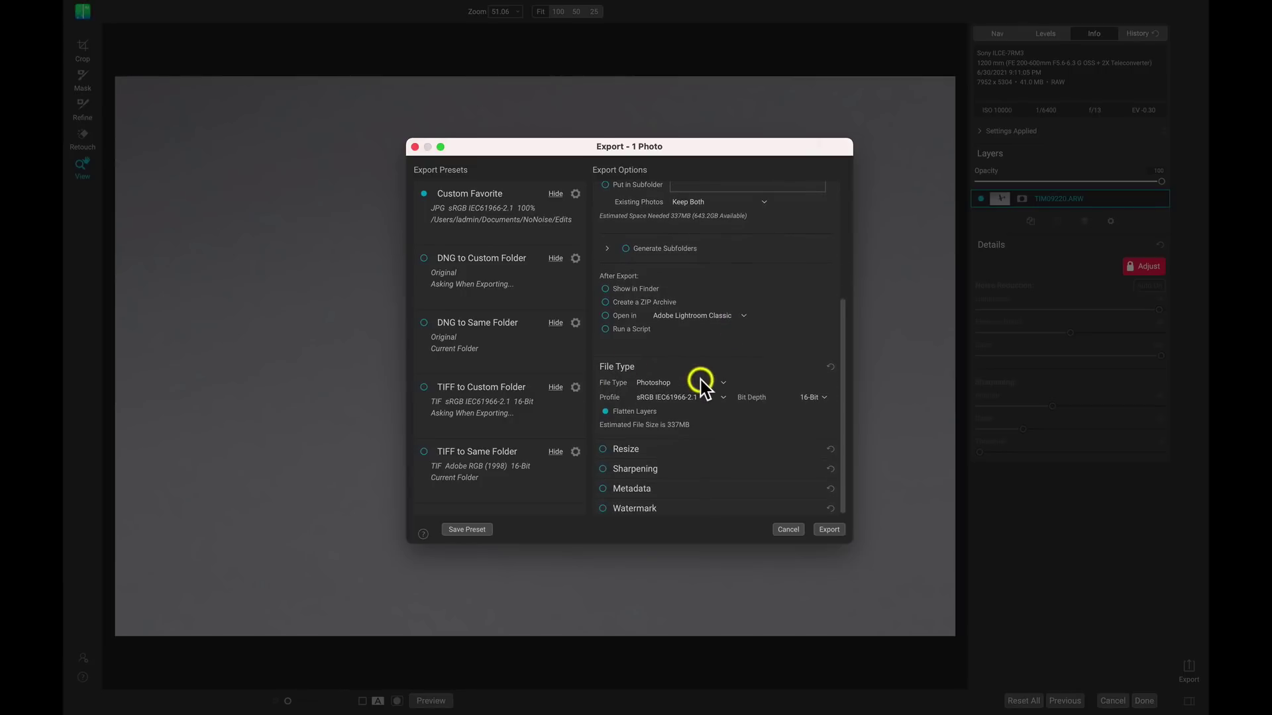
left_click(704, 384)
left_click(703, 395)
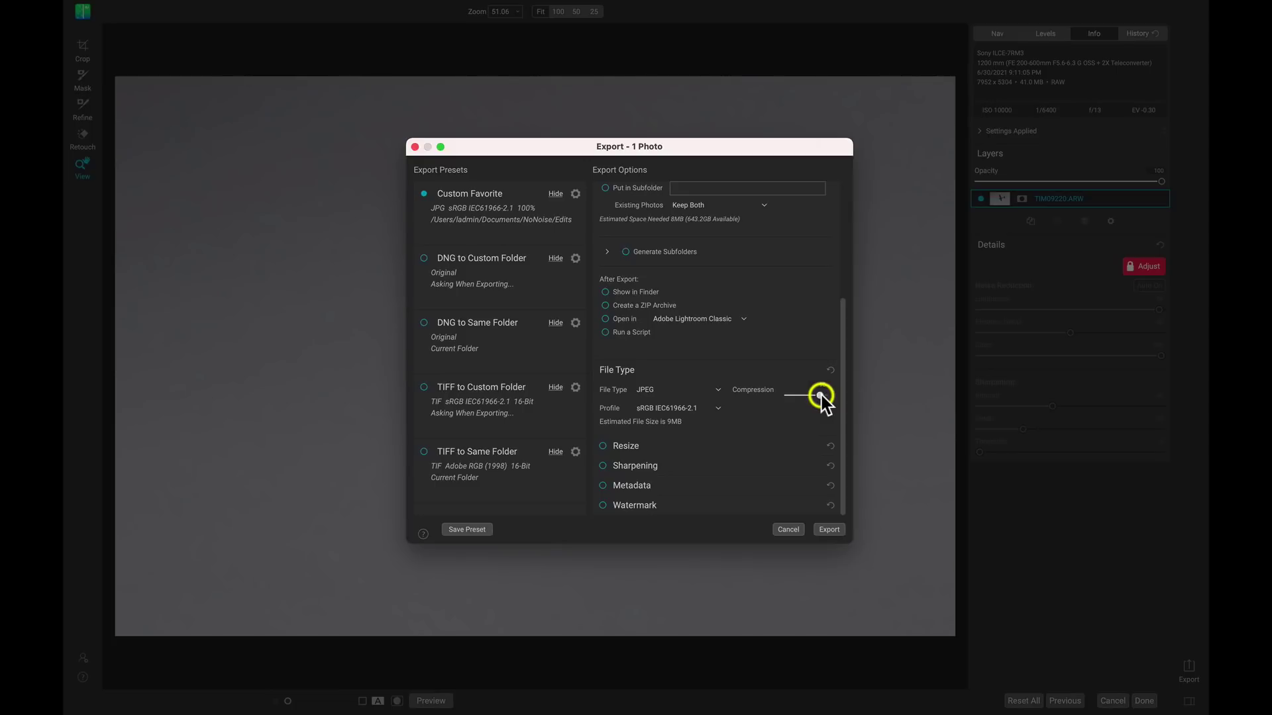
left_click_drag(829, 397, 826, 396)
left_click(605, 293)
left_click(605, 293)
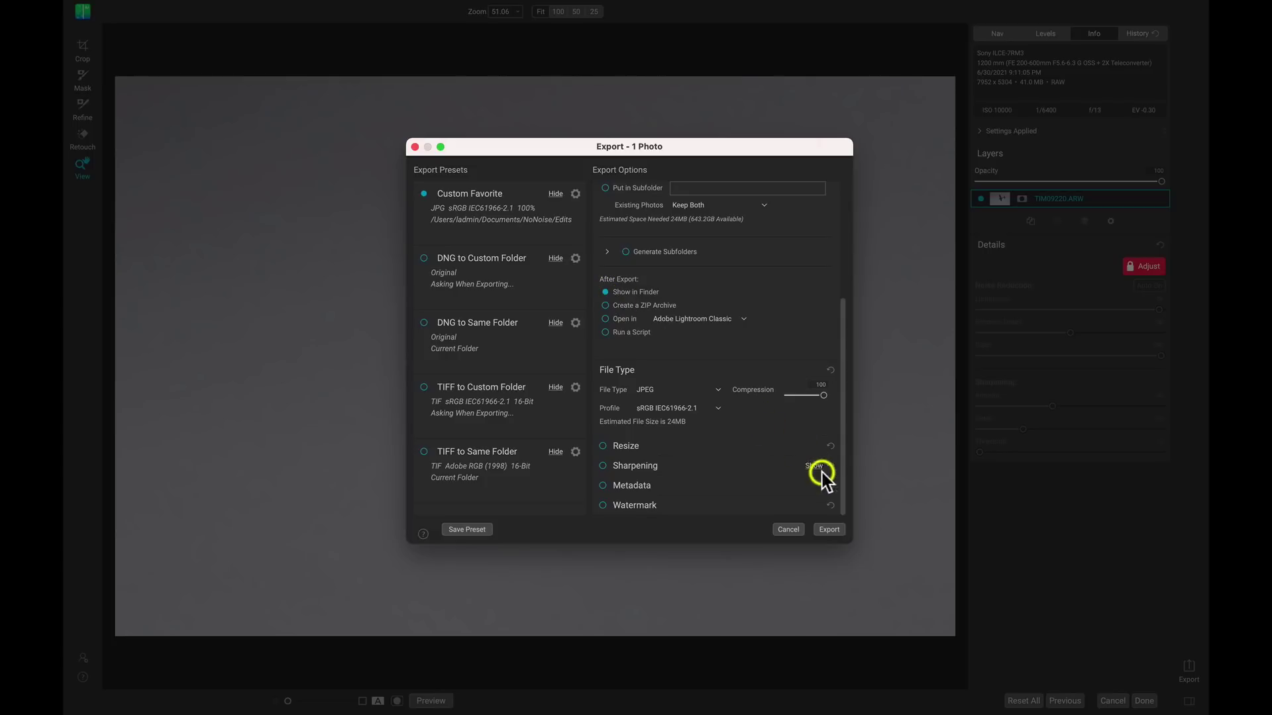
left_click(830, 530)
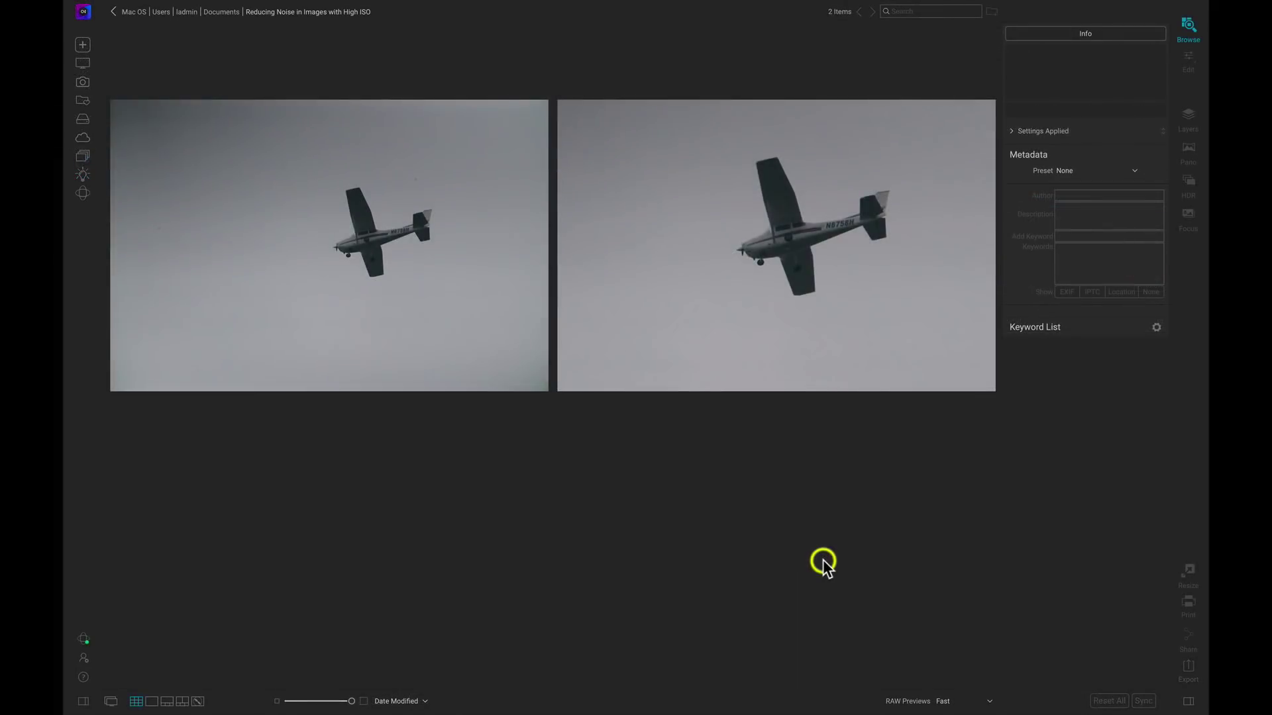
Step: Select Plane NoNoise After.jpg in the browser and open it in the Edit module
left_click(381, 293)
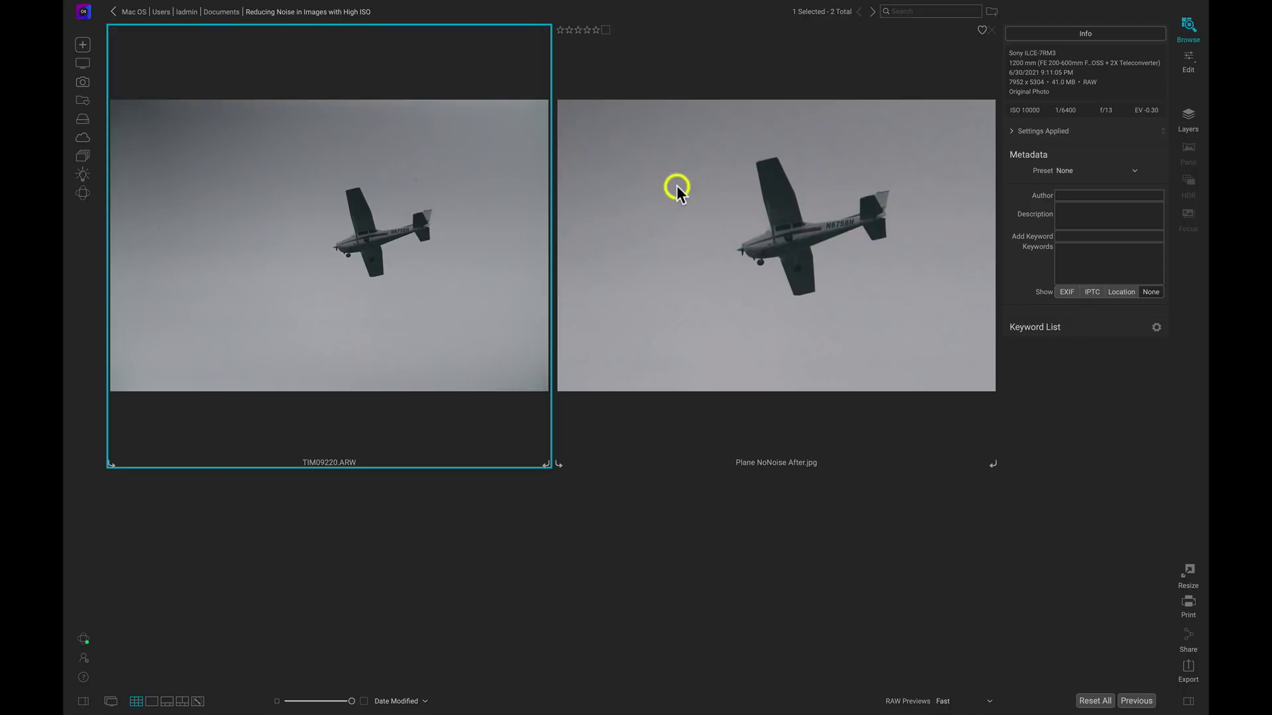
left_click(801, 209)
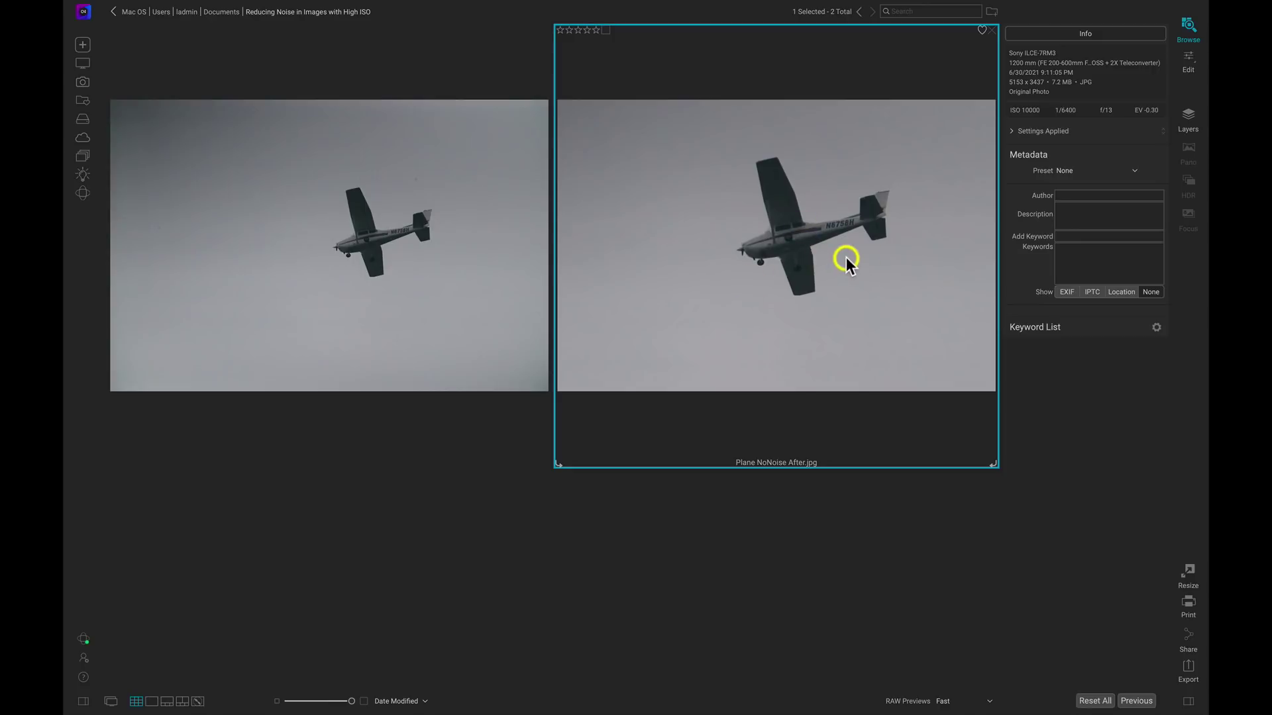
left_click(1194, 62)
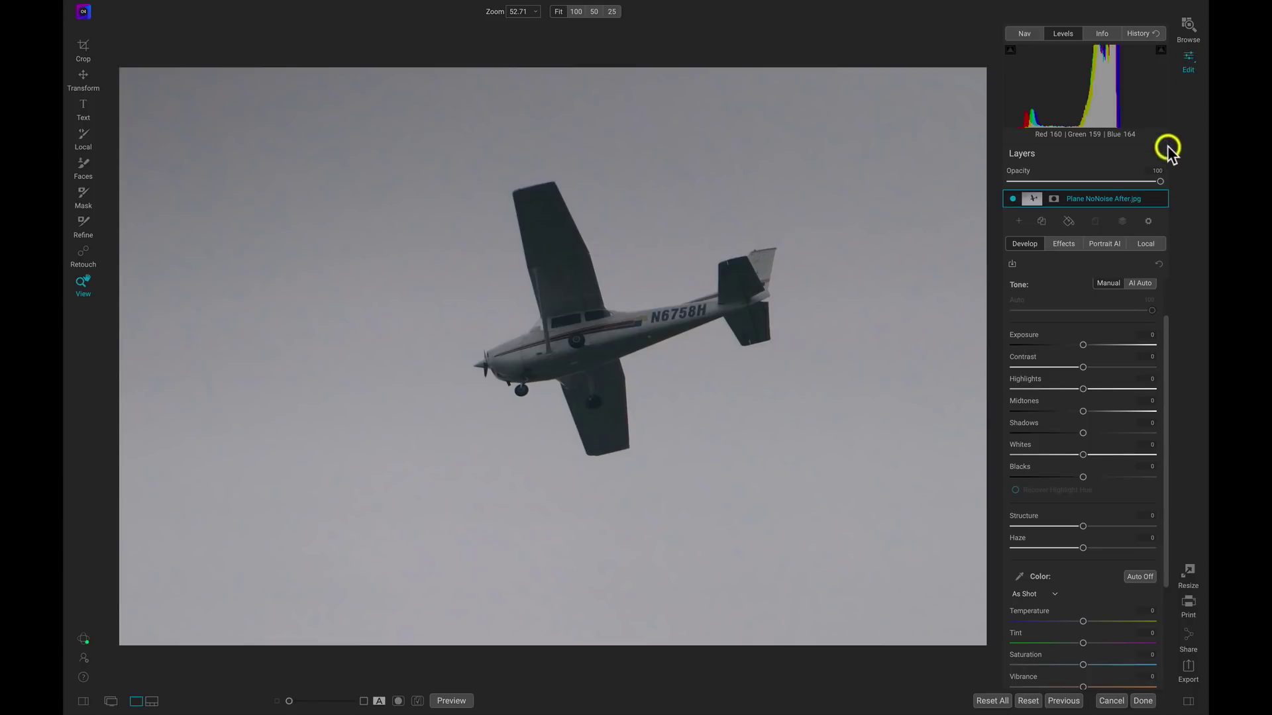
Step: Add a Textures filter in Effects using the Natural category's Clouds 1 texture
left_click(1065, 243)
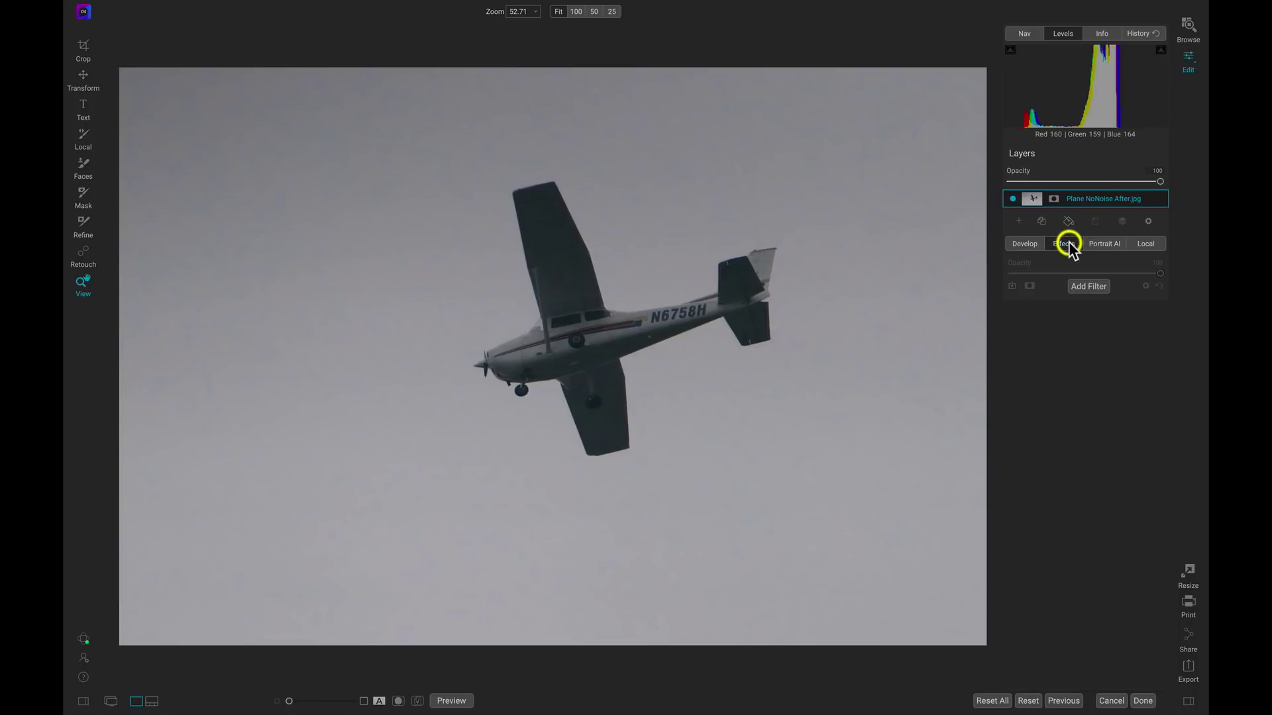
left_click(1090, 286)
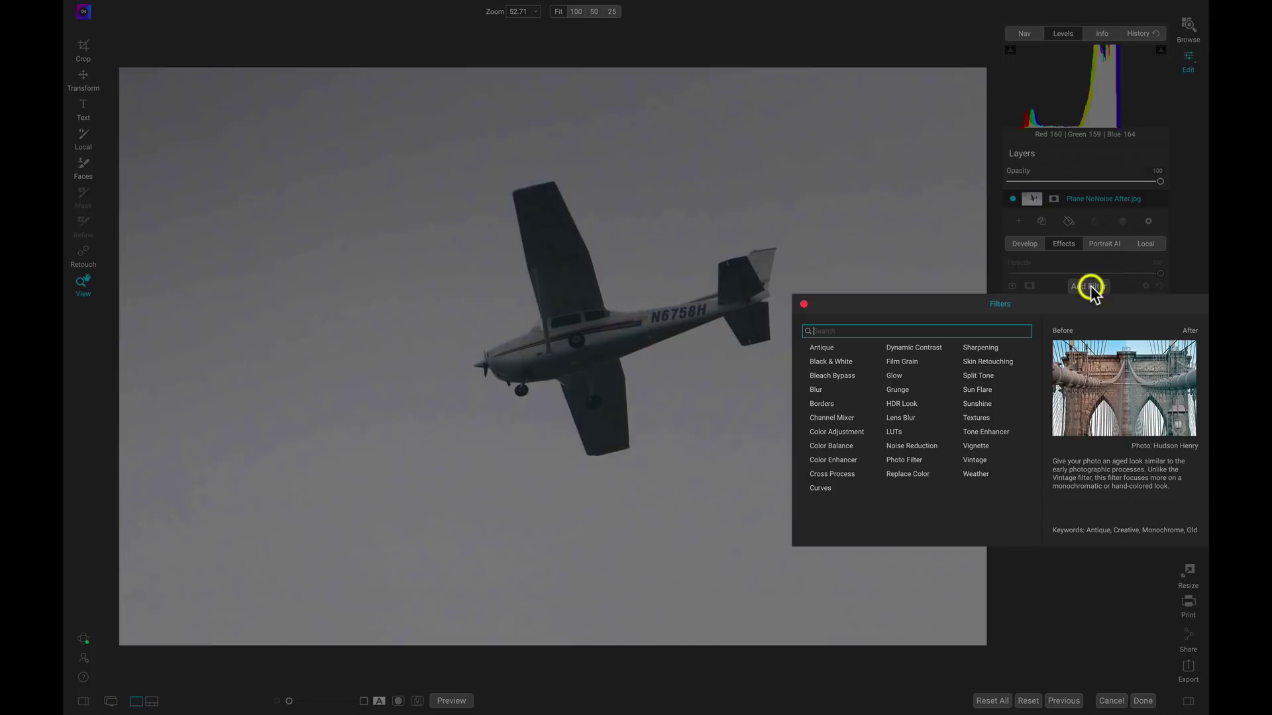
left_click(984, 417)
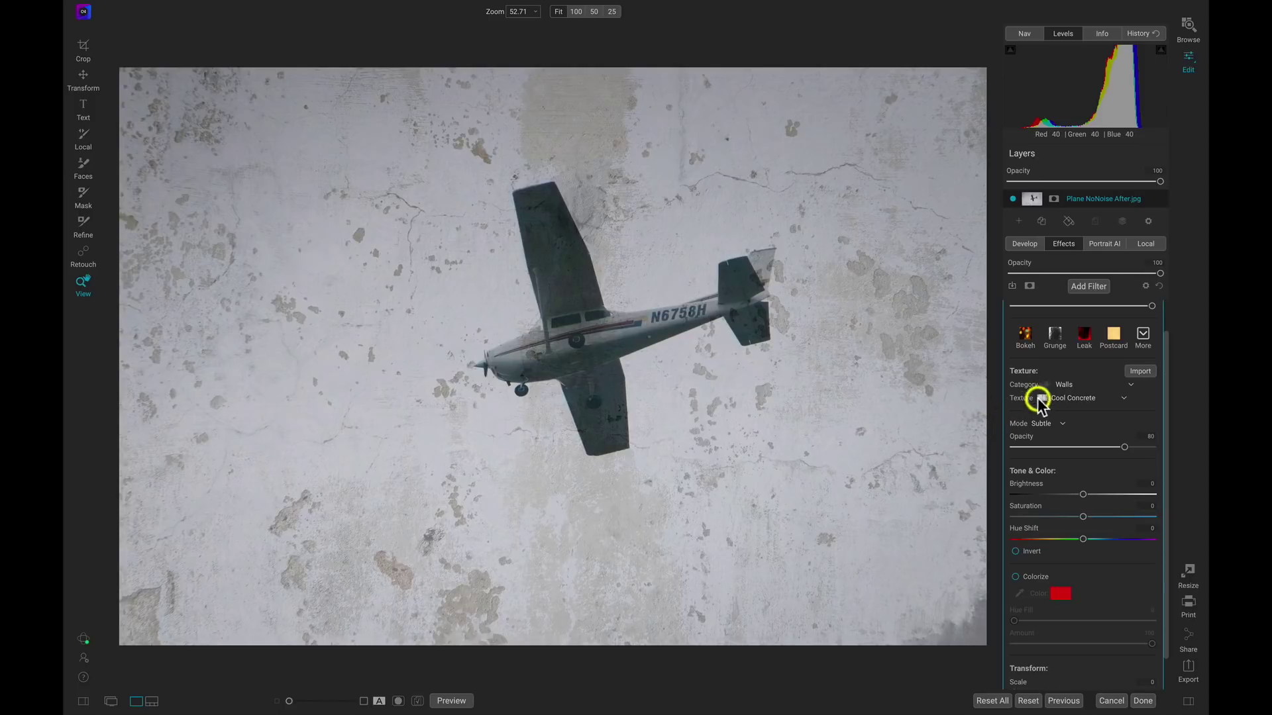
left_click(1074, 386)
scroll(1066, 222, "down", 1)
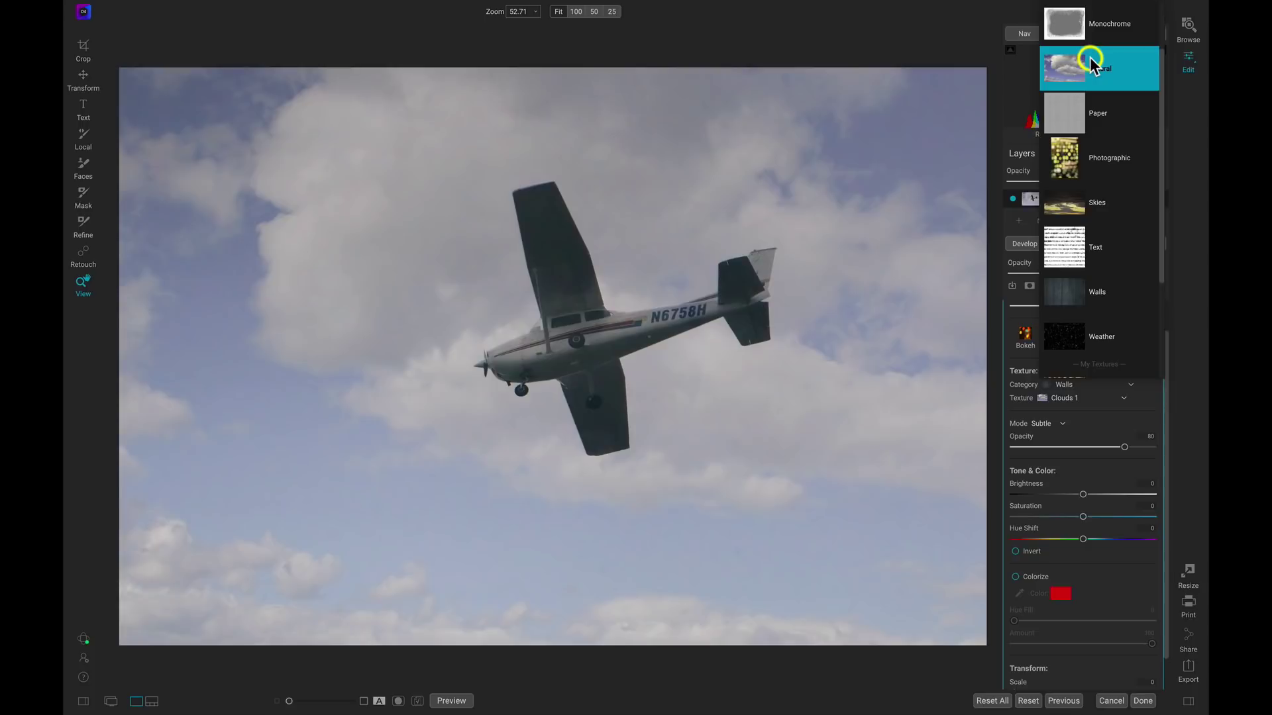
left_click(1090, 57)
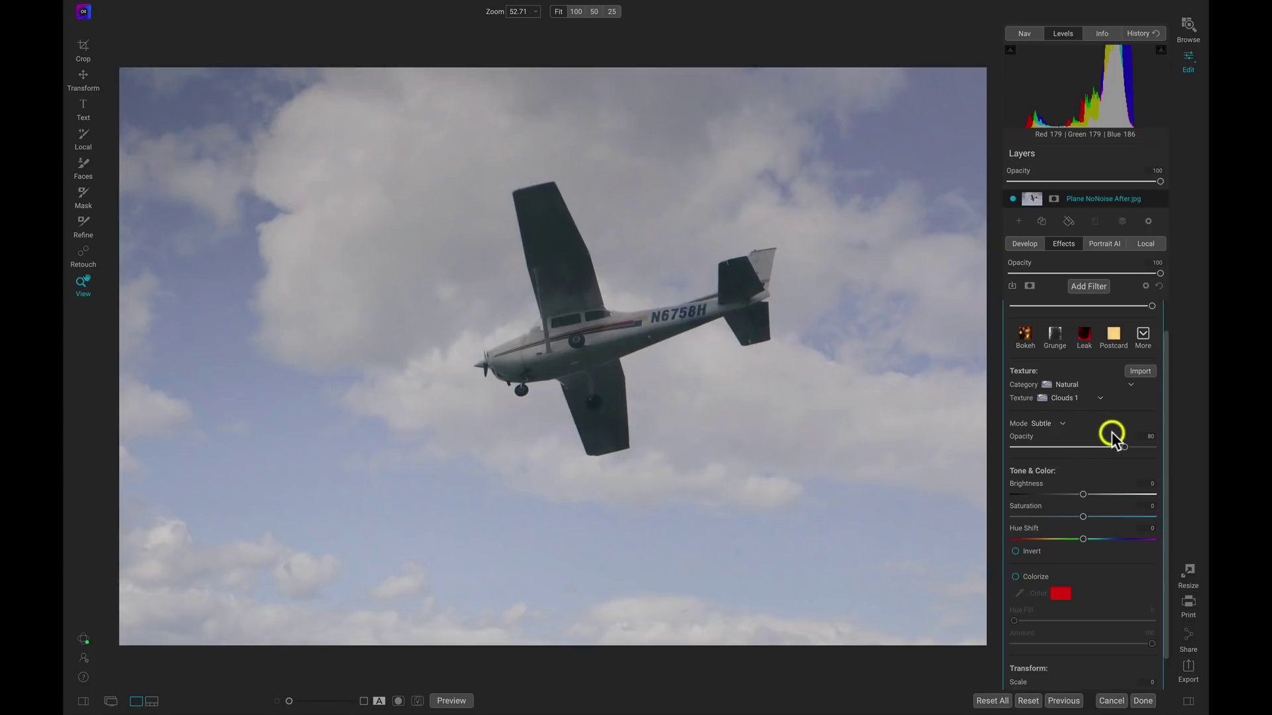
scroll(1112, 434, "up", 1)
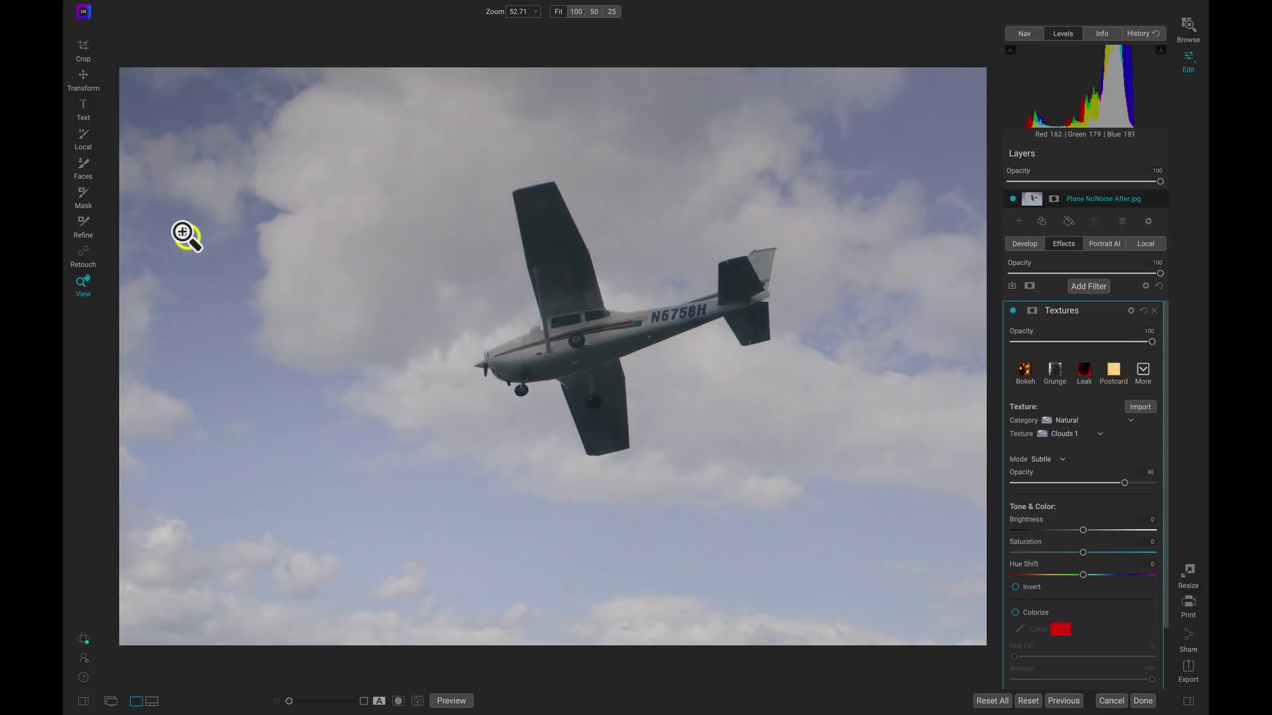
Step: Paint an AI Quick Mask in Drop mode at brush size 70 over the wings and fuselage
left_click(83, 200)
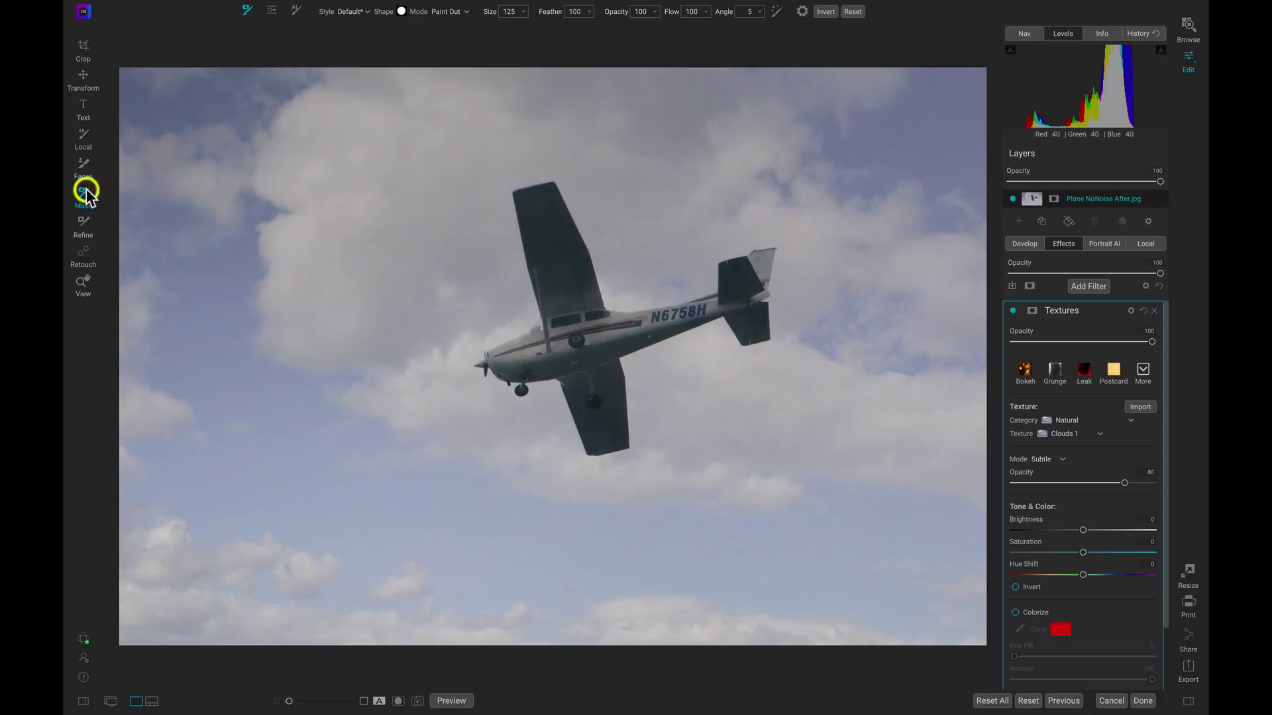
left_click(297, 11)
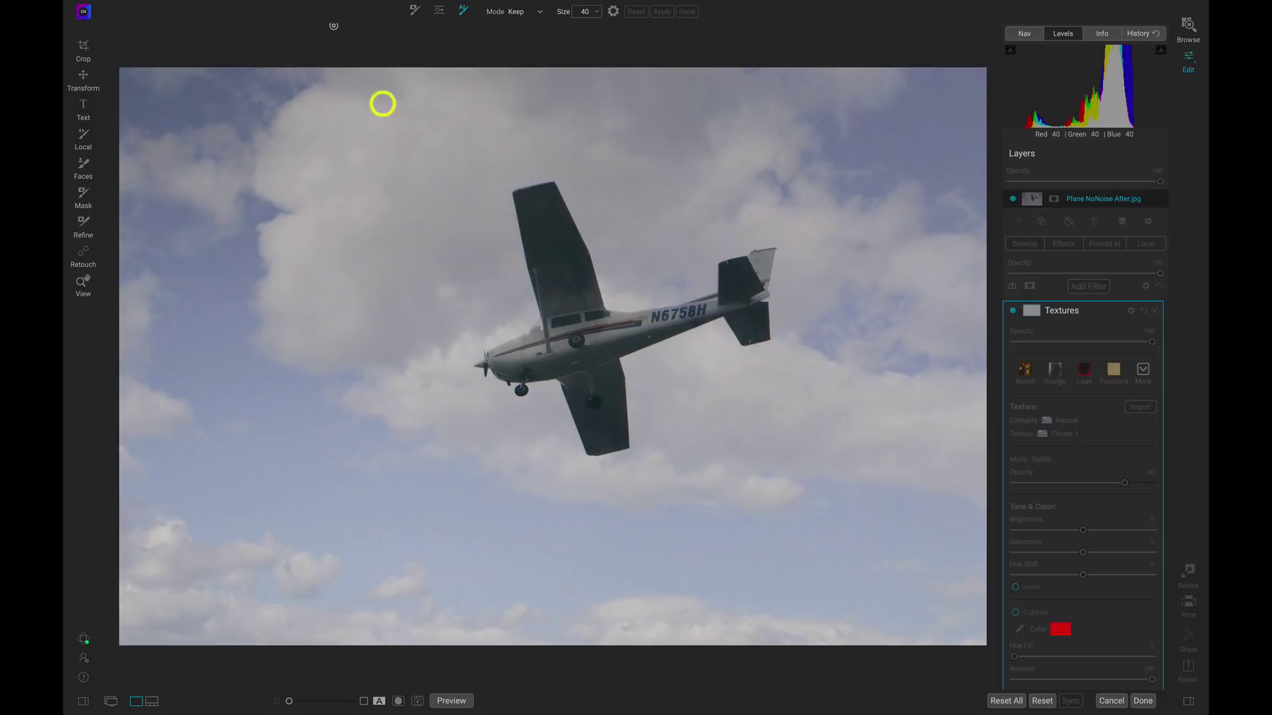
left_click(516, 12)
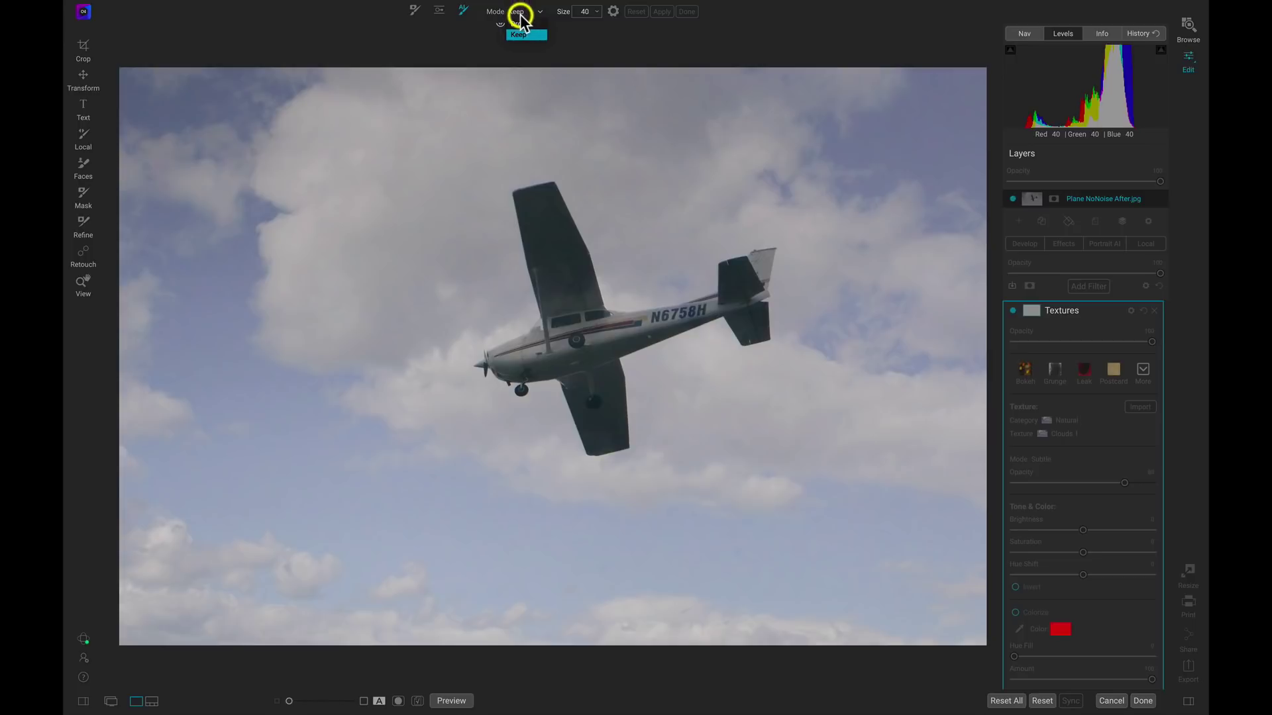
left_click(523, 24)
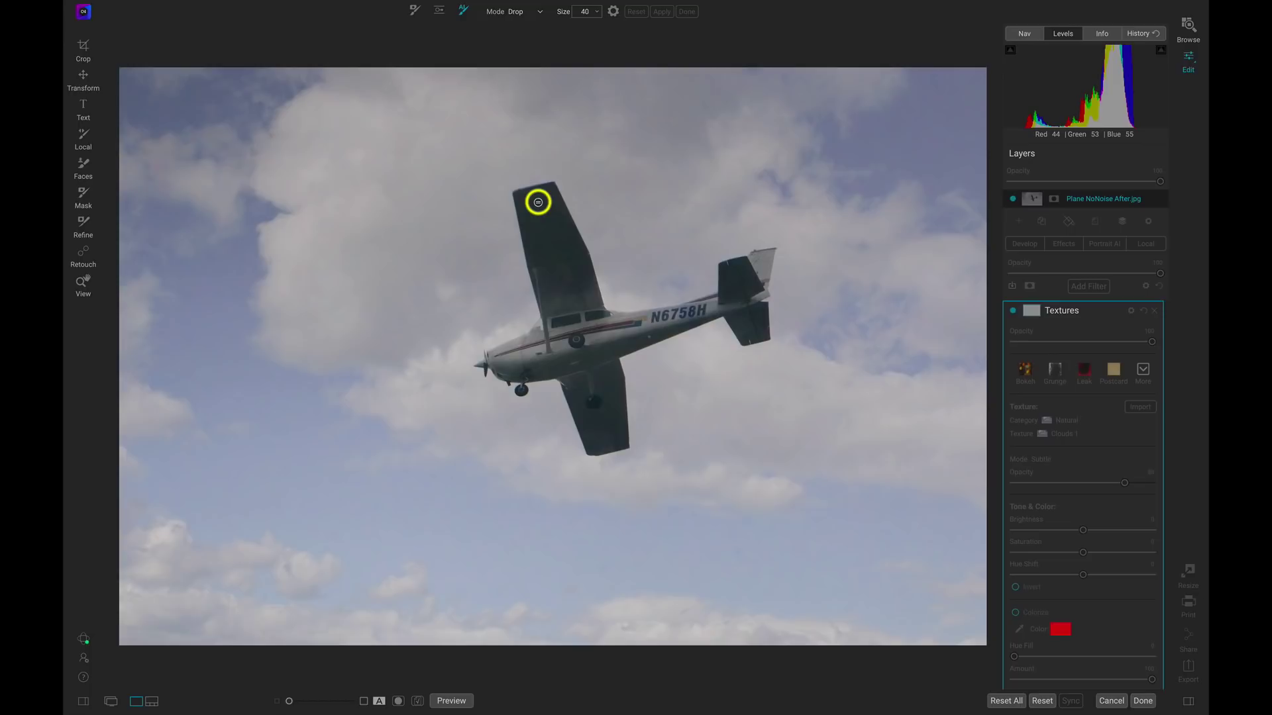
key("bracketright")
key("bracketright")
key("bracketright")
mouse_move(538, 202)
left_mouse_down()
mouse_move(606, 433)
mouse_move(604, 365)
mouse_move(559, 219)
mouse_move(526, 197)
mouse_move(596, 432)
mouse_move(599, 327)
mouse_move(672, 318)
mouse_move(610, 345)
mouse_move(730, 296)
mouse_move(740, 273)
mouse_move(752, 330)
mouse_move(762, 260)
mouse_move(733, 304)
mouse_move(682, 315)
left_mouse_up()
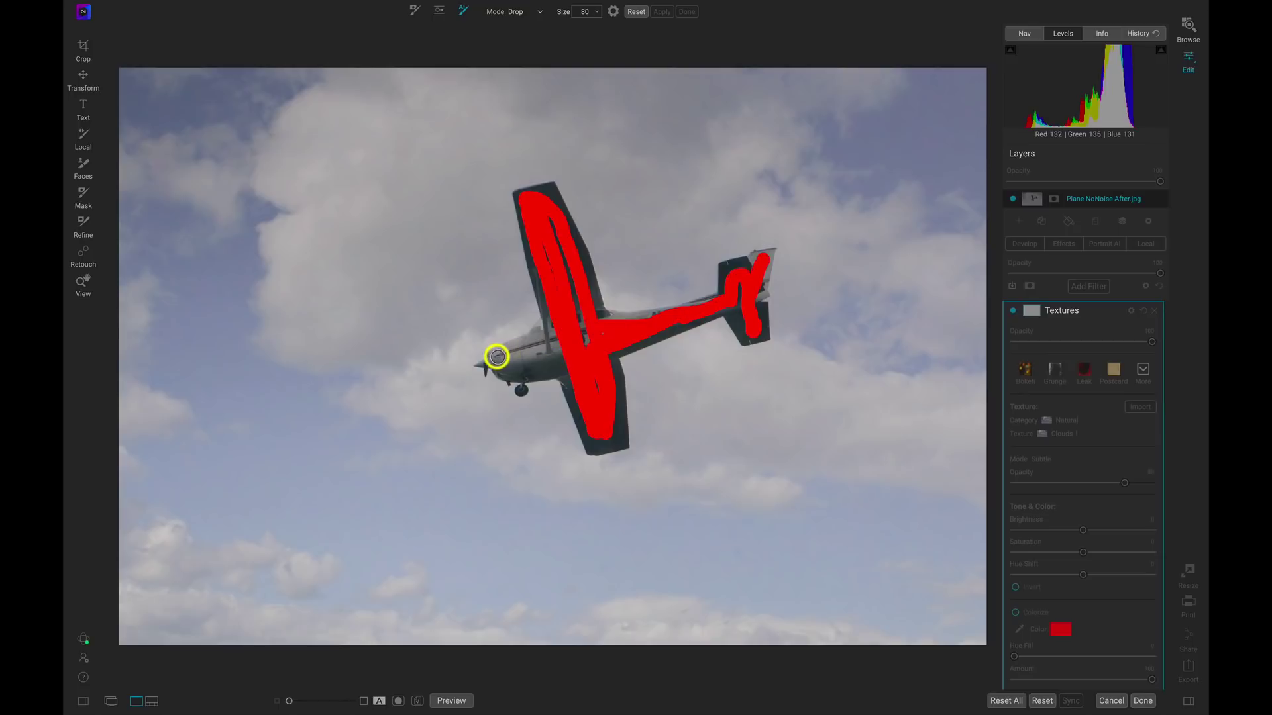
mouse_move(499, 356)
left_mouse_down()
mouse_move(549, 317)
mouse_move(549, 281)
mouse_move(547, 337)
mouse_move(510, 365)
mouse_move(579, 378)
left_mouse_up()
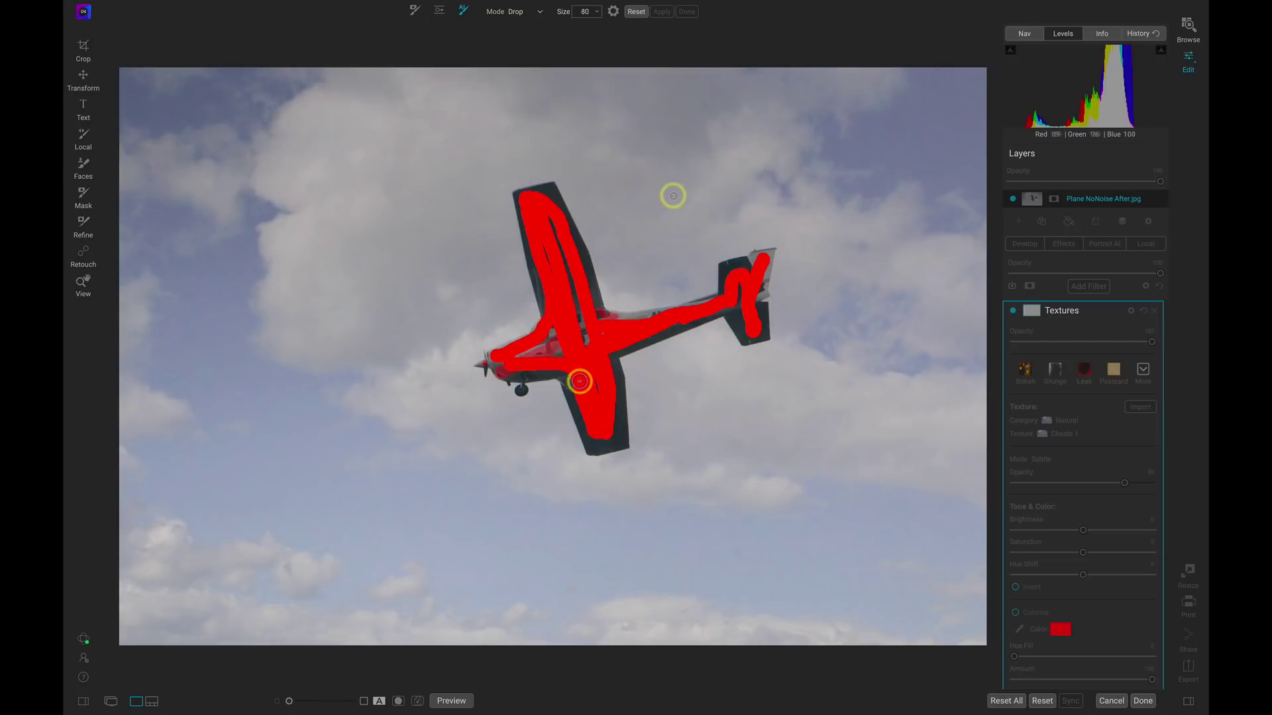
key("bracketleft")
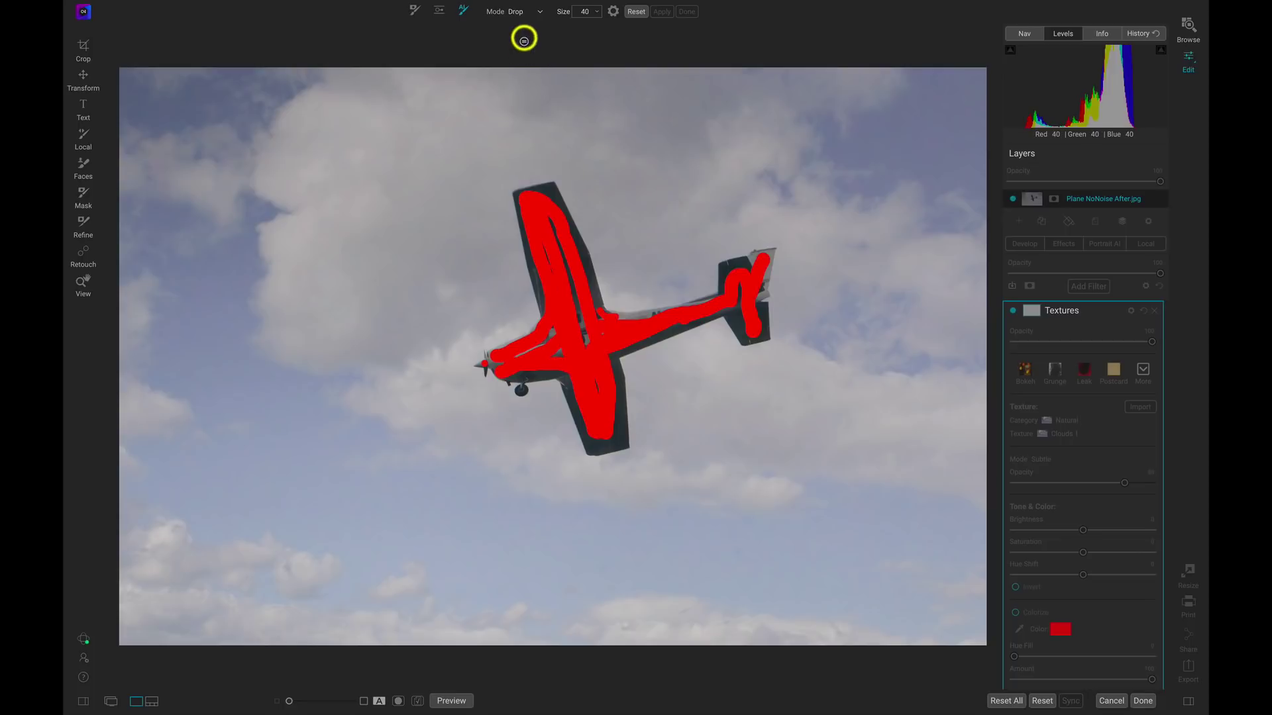
Step: Set the mask brush mode to Keep and greatly enlarge the brush size
left_click(516, 13)
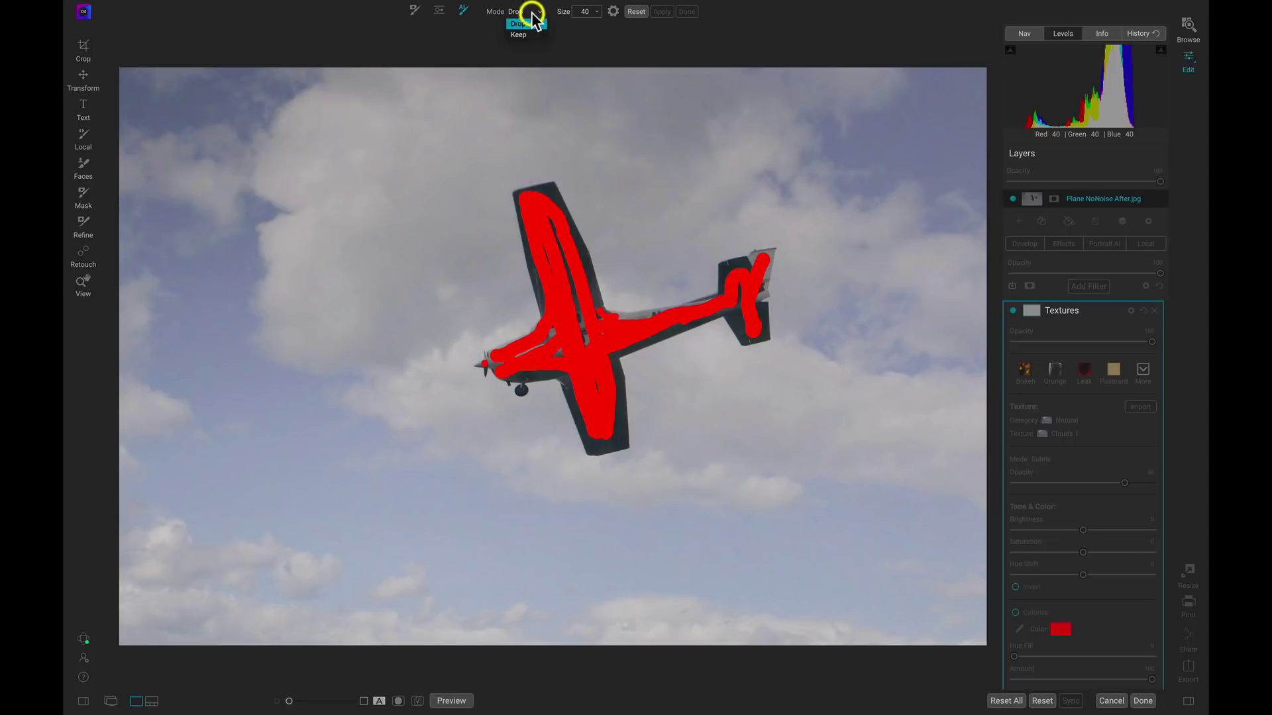
left_click(529, 35)
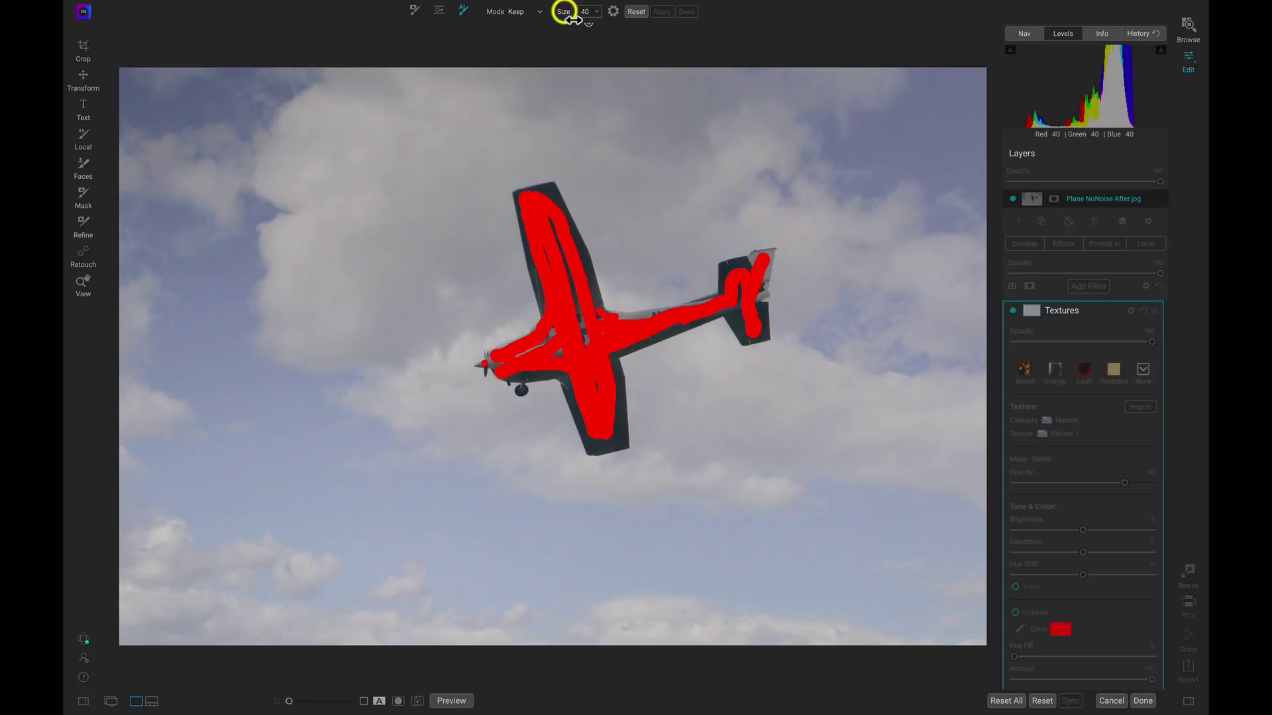
mouse_move(564, 11)
left_mouse_down()
mouse_move(621, 22)
mouse_move(610, 26)
left_mouse_up()
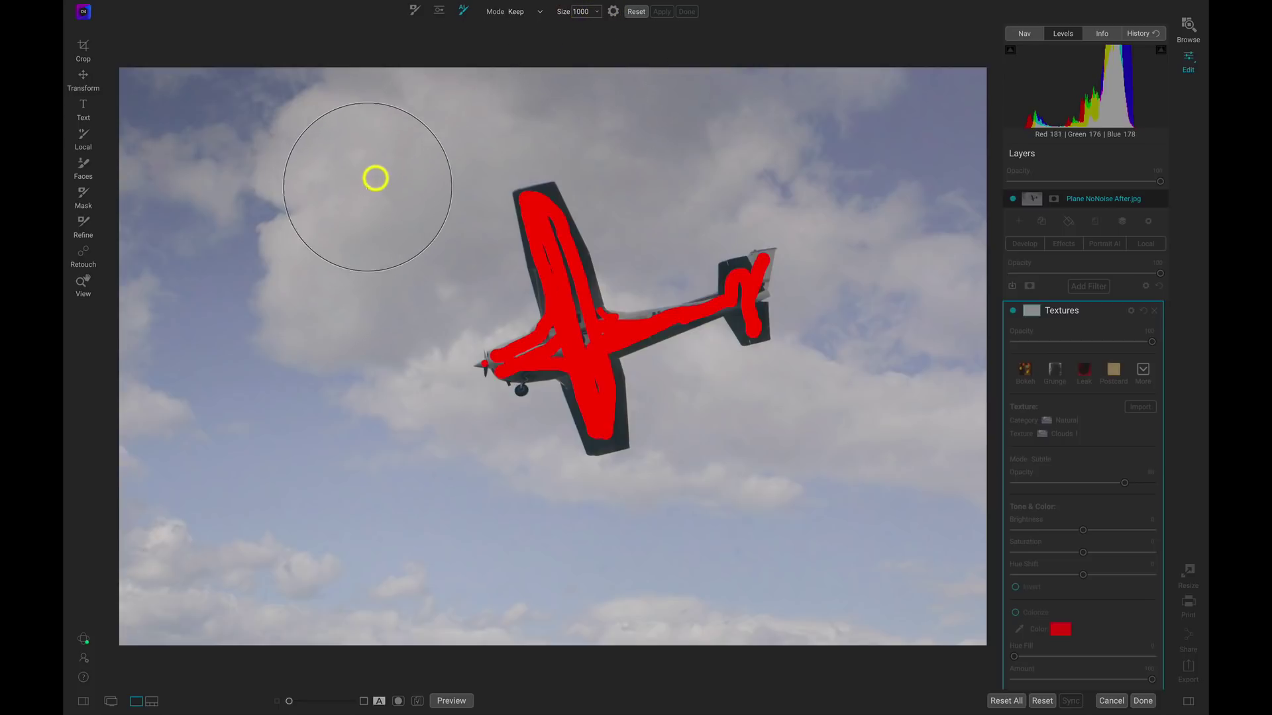
Step: Paint keep marks over the sky around the plane, then apply them to compute the plane mask
mouse_move(376, 176)
left_mouse_down()
mouse_move(292, 216)
mouse_move(355, 554)
mouse_move(349, 434)
mouse_move(225, 133)
mouse_move(357, 105)
left_mouse_up()
left_click_drag(636, 105, 664, 147)
mouse_move(828, 108)
left_mouse_down()
mouse_move(898, 227)
mouse_move(881, 430)
left_mouse_up()
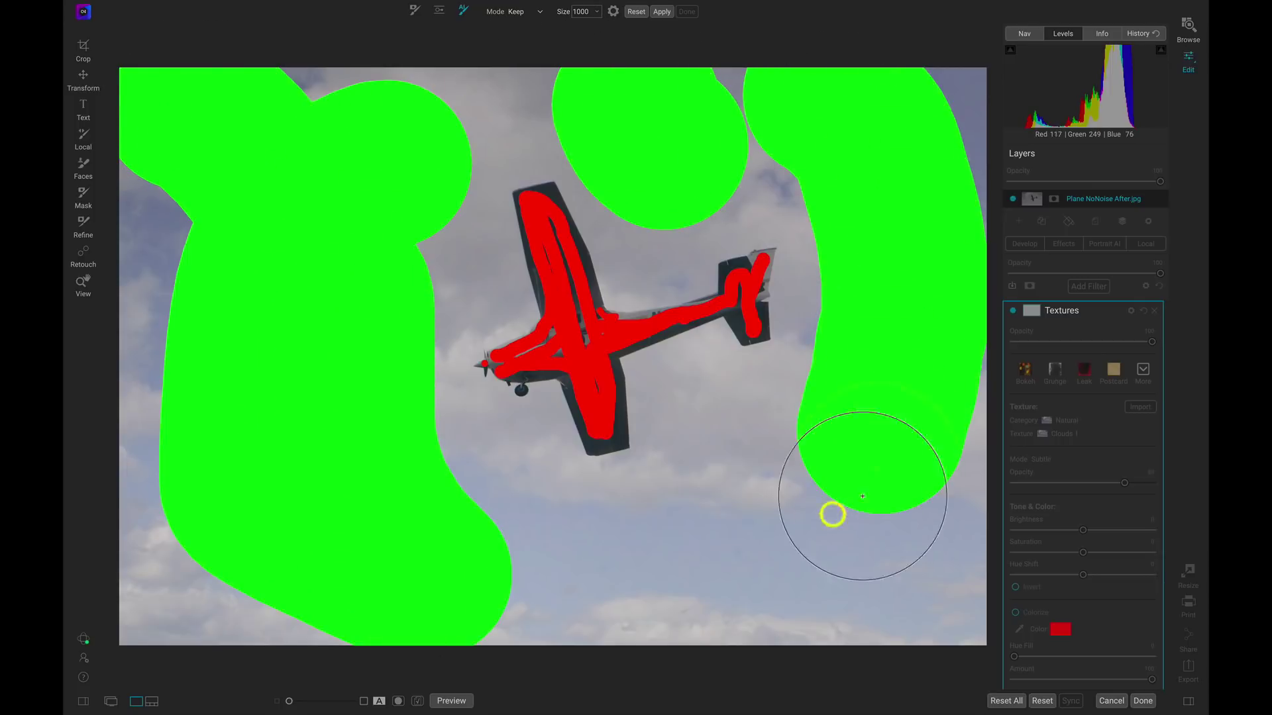
mouse_move(746, 475)
left_mouse_down()
mouse_move(822, 515)
mouse_move(855, 556)
mouse_move(503, 594)
mouse_move(897, 566)
mouse_move(917, 481)
mouse_move(769, 475)
left_mouse_up()
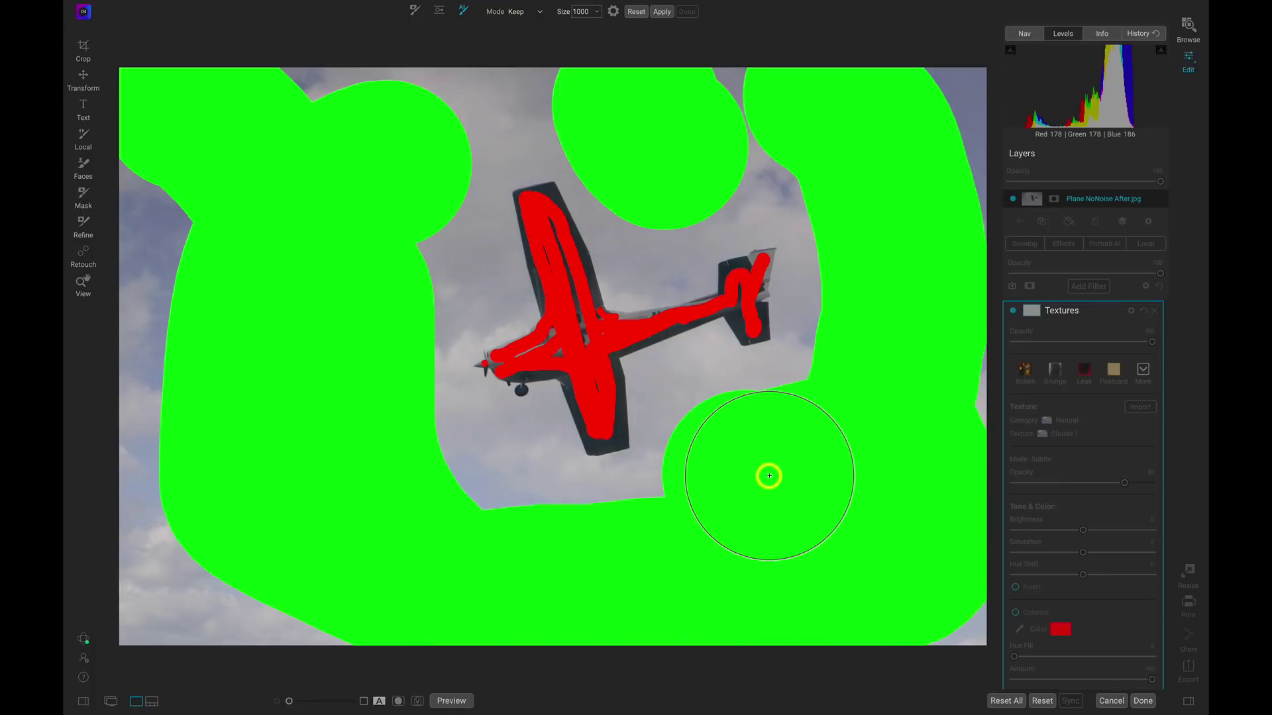
left_click(662, 13)
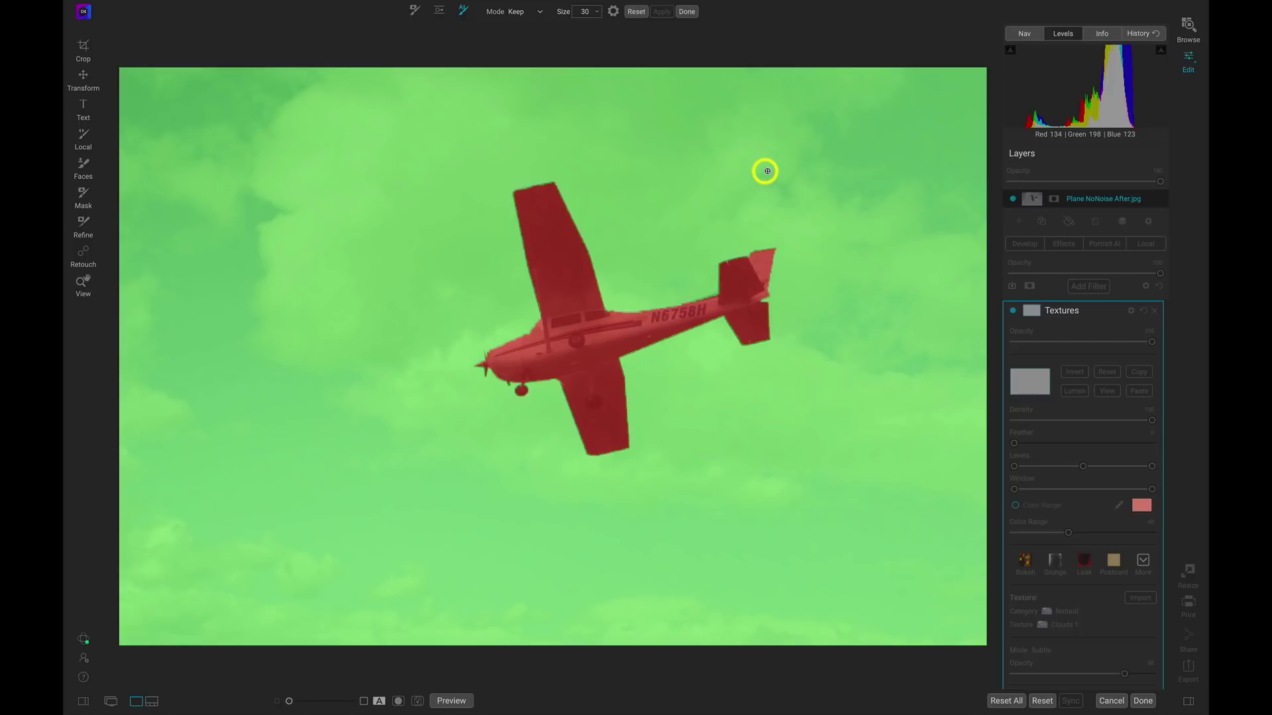
Step: Finish the Textures mask, then view the mask alone and return to the photo
left_click(689, 13)
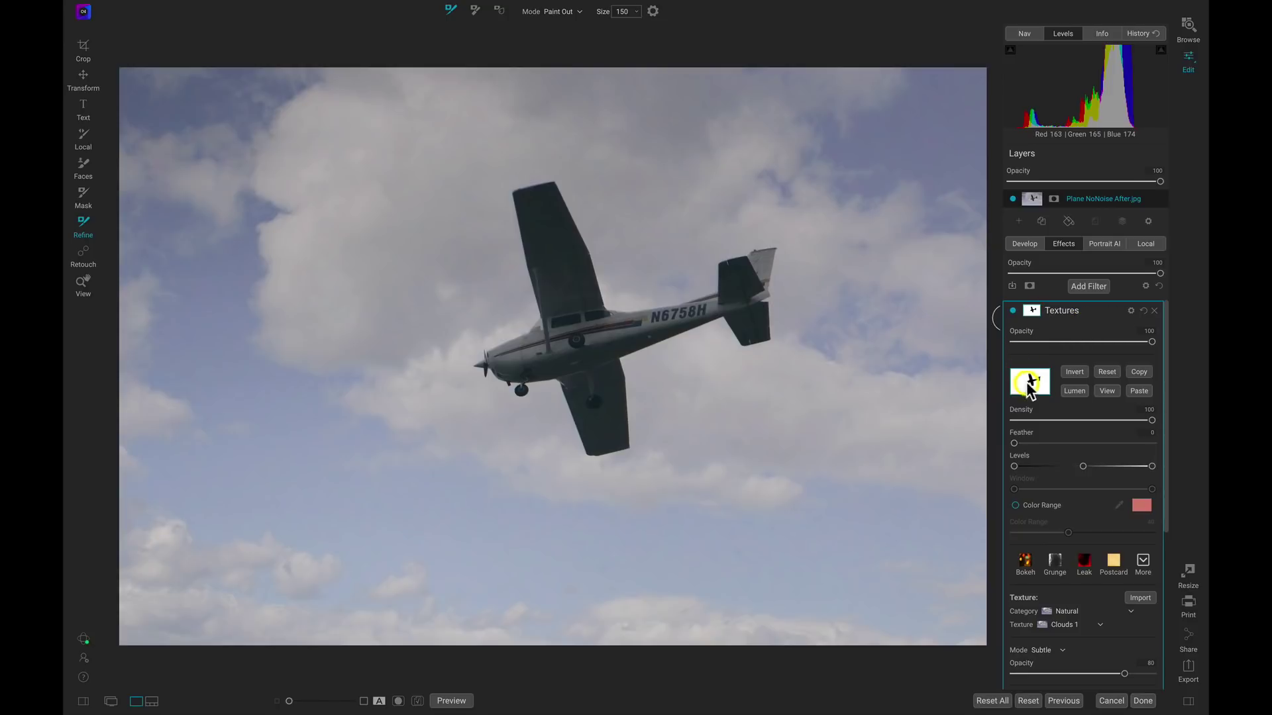
left_click(1111, 391)
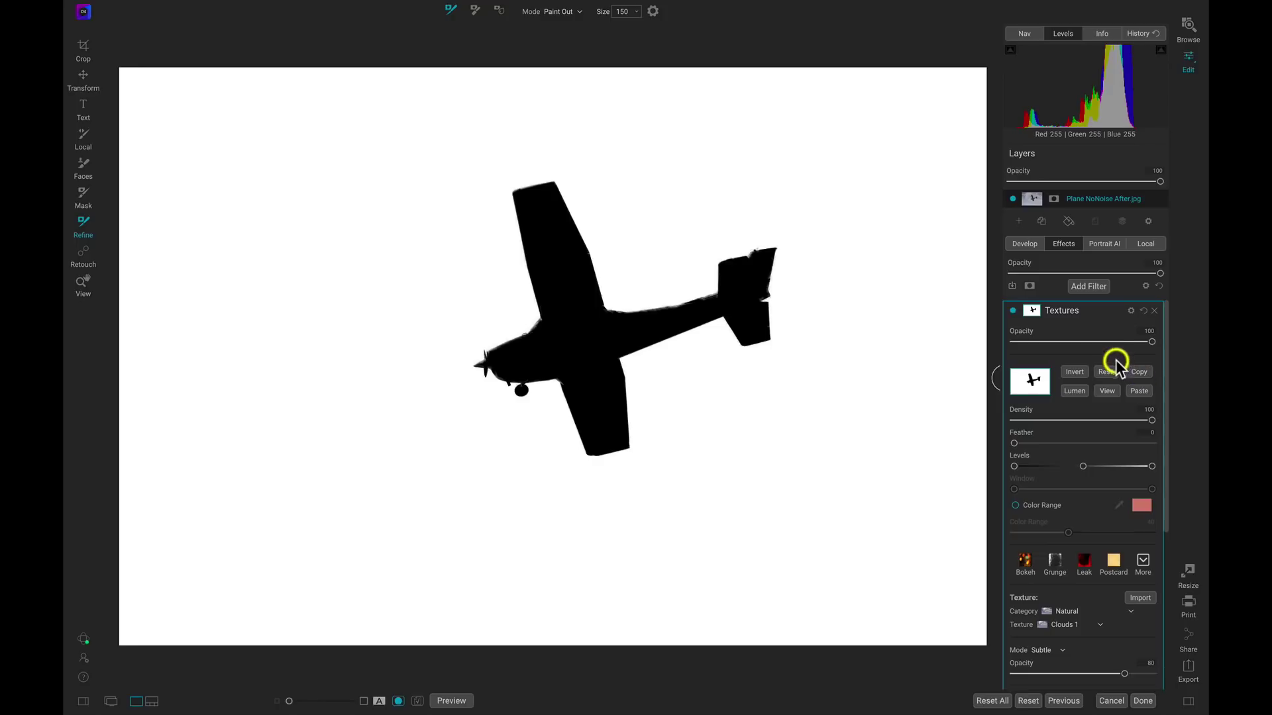
left_click(1106, 391)
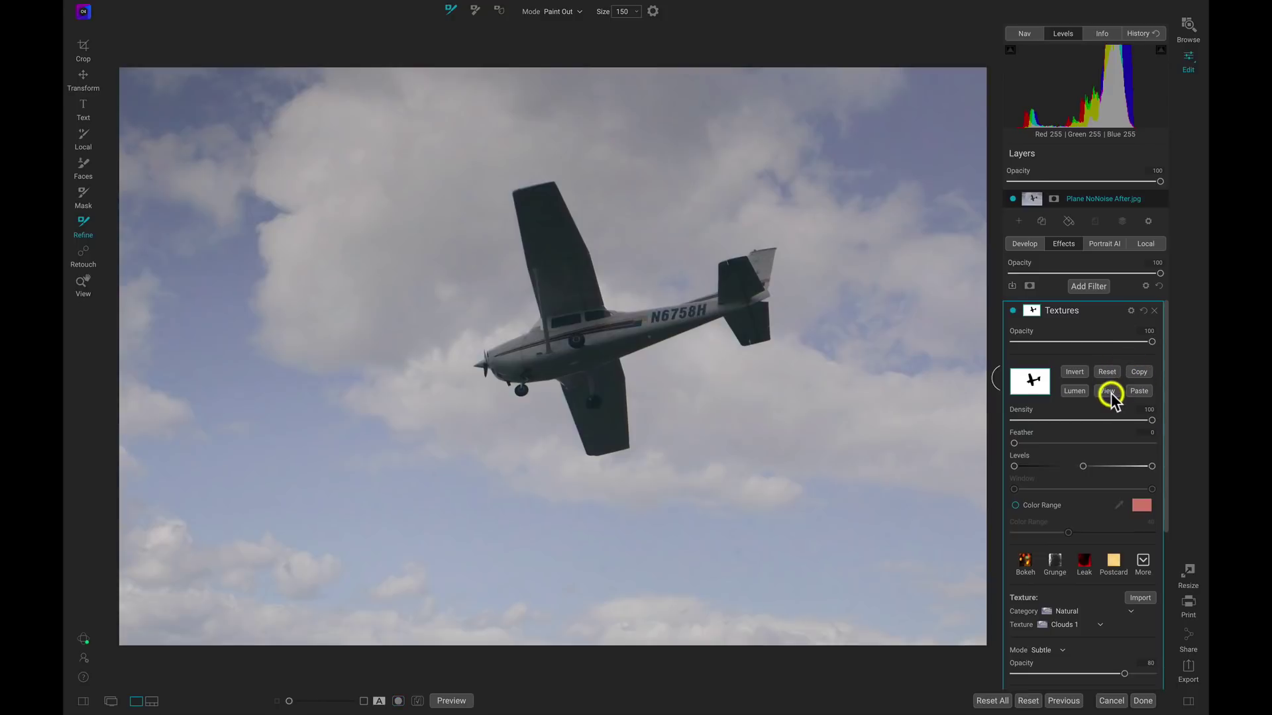
Step: Add a Tone Enhancer filter with the pasted mask inverted so it covers only the plane
left_click(1089, 287)
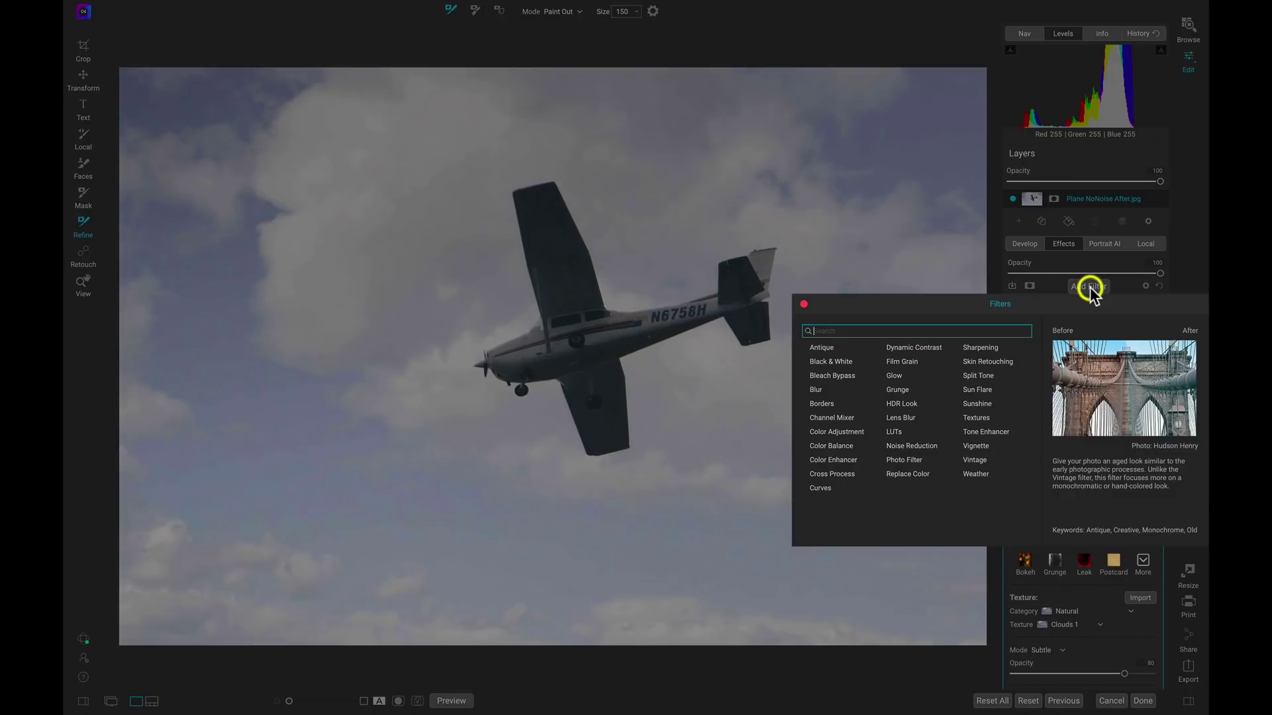
left_click(987, 432)
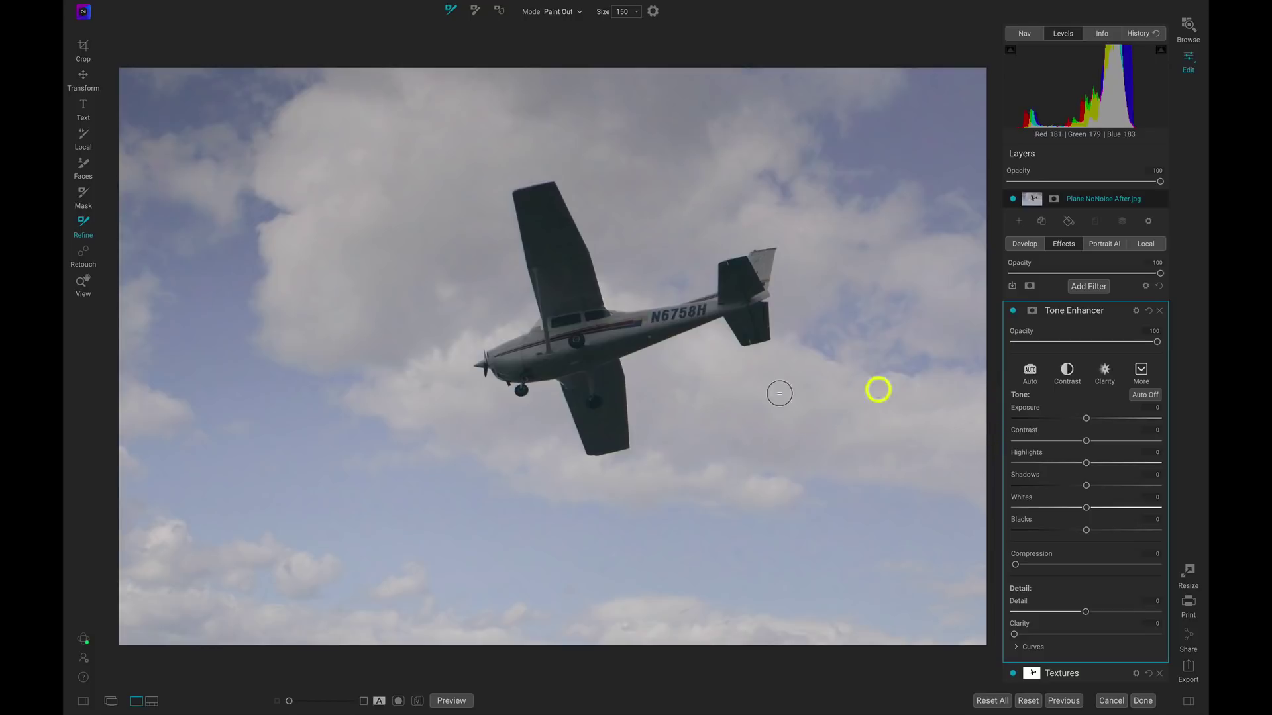
left_click(1032, 312)
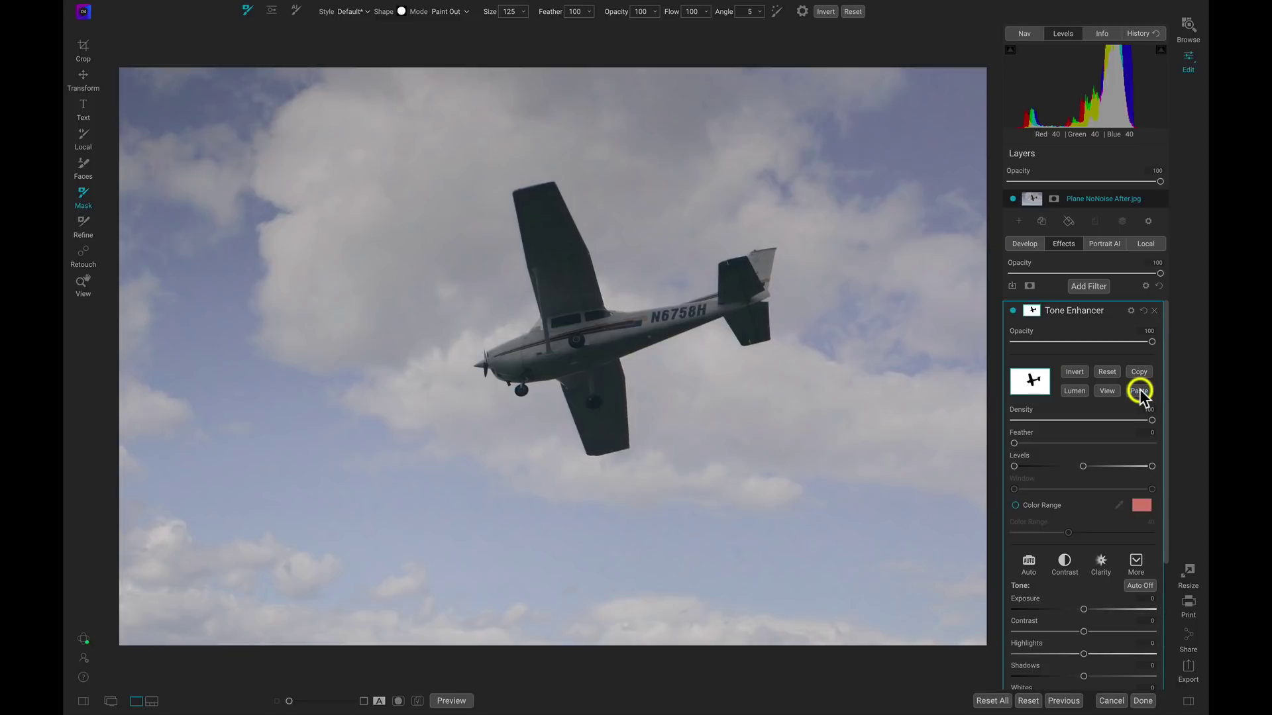
left_click(1083, 371)
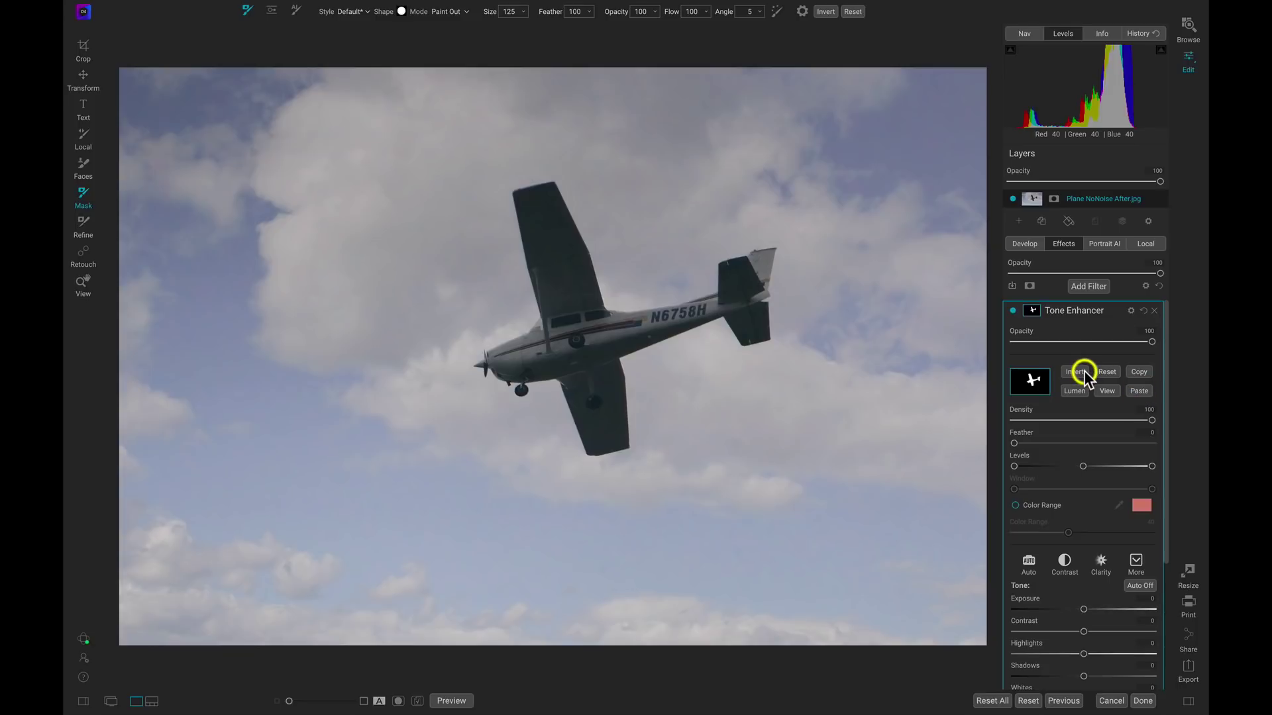
left_click(1107, 391)
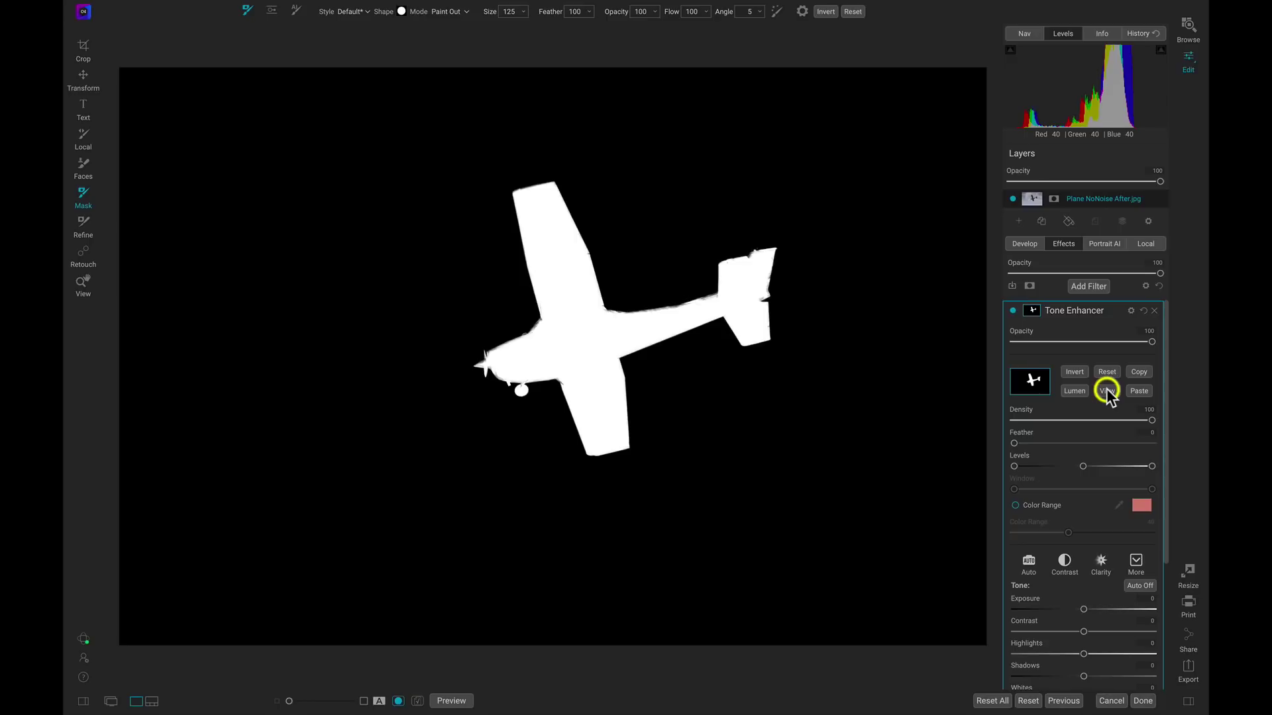
left_click(1107, 392)
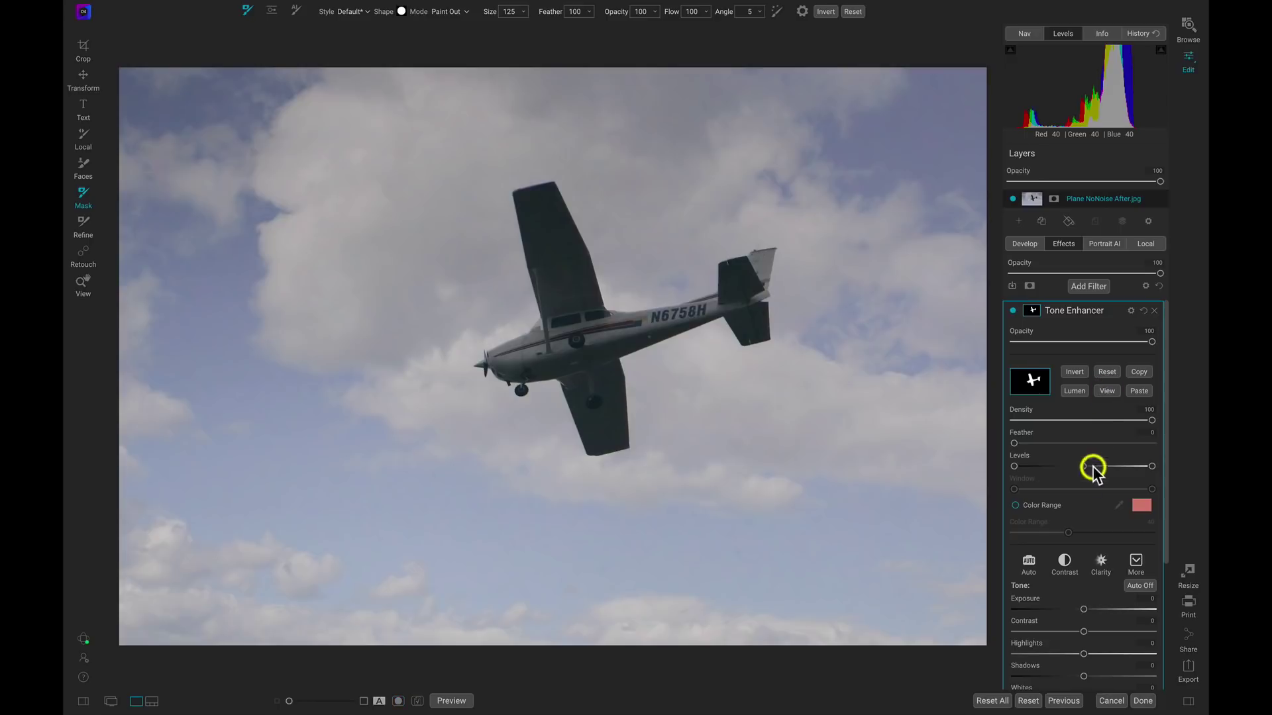
Step: Raise the Tone Enhancer Shadows to 26, Exposure to 0.25 and Contrast to 14
scroll(1092, 470, "down", 3)
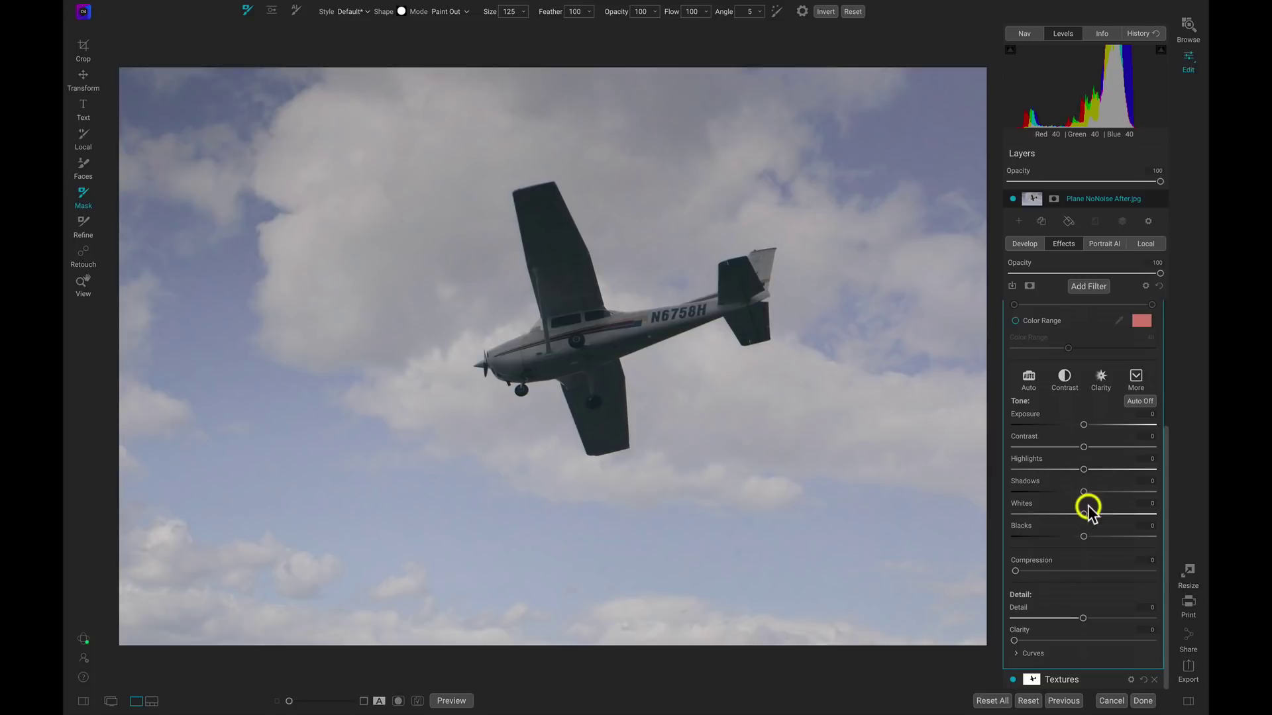
left_click_drag(1084, 493, 1118, 493)
left_click_drag(1085, 426, 1087, 427)
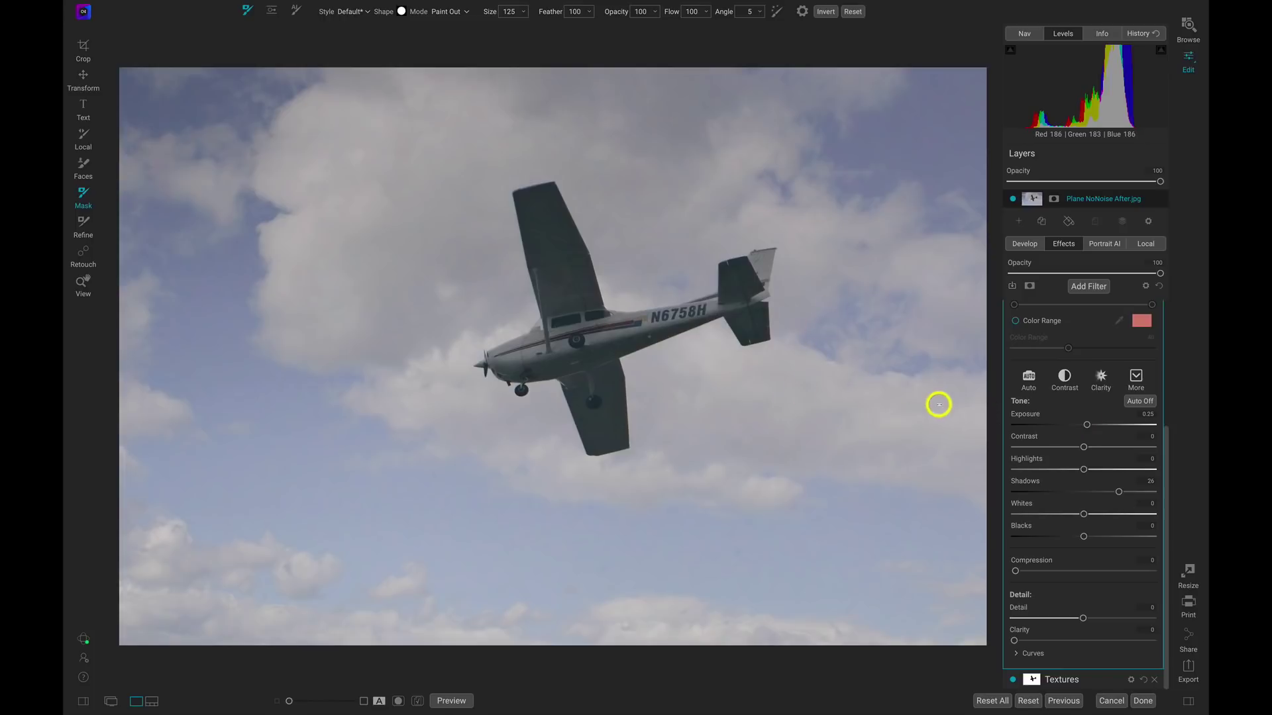
left_click_drag(1083, 448, 1099, 450)
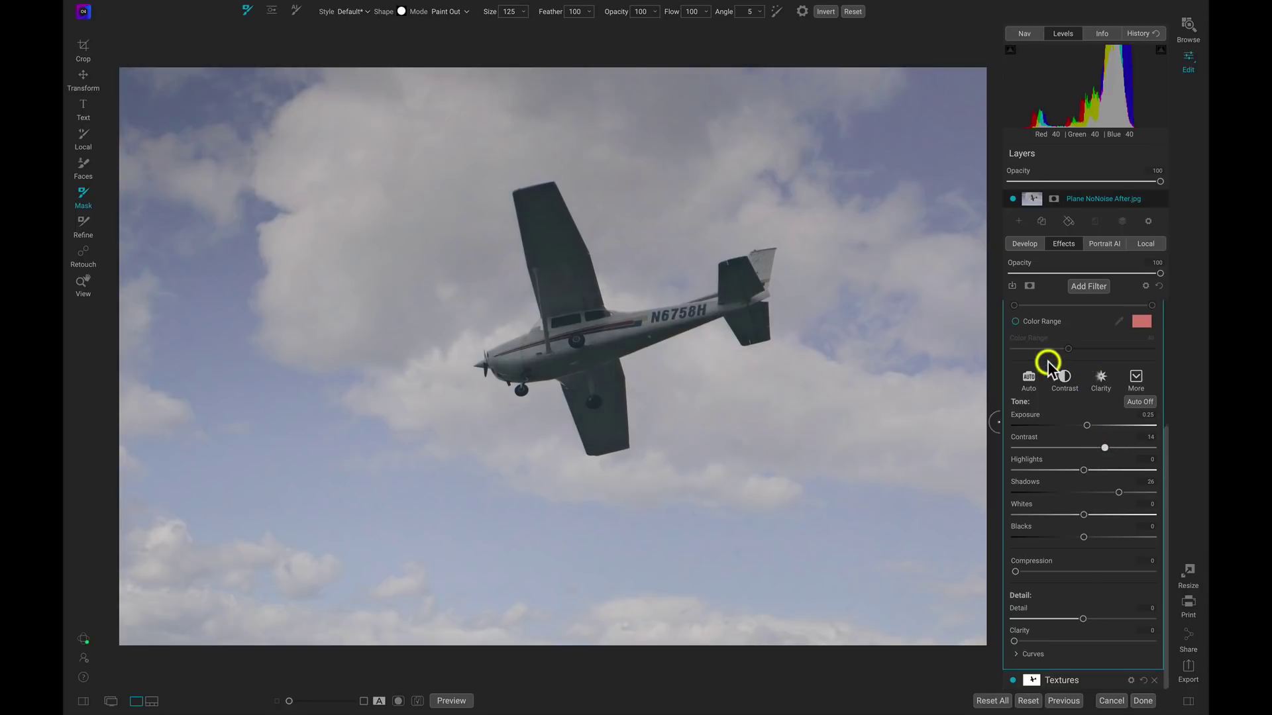
Step: Toggle the Tone Enhancer off and on to compare, then set its opacity to 78
scroll(1048, 364, "up", 5)
left_click(1011, 310)
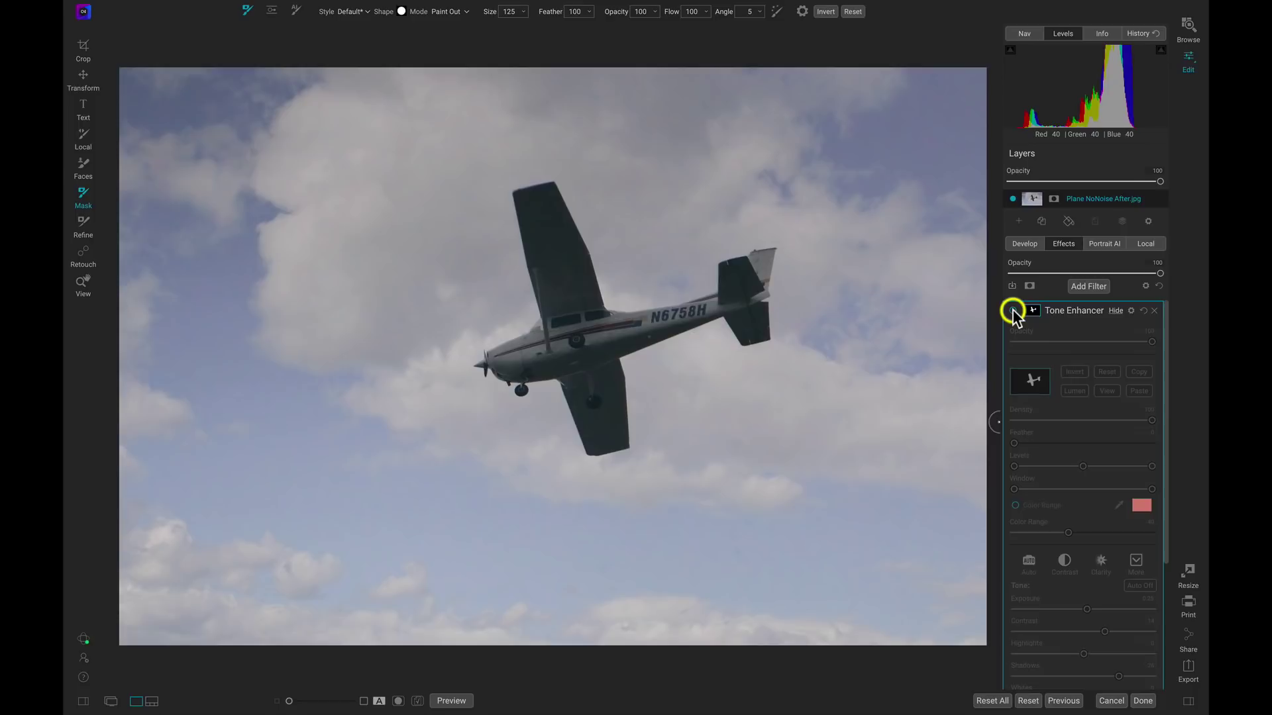
left_click(1012, 309)
left_click(1012, 309)
left_click(1012, 310)
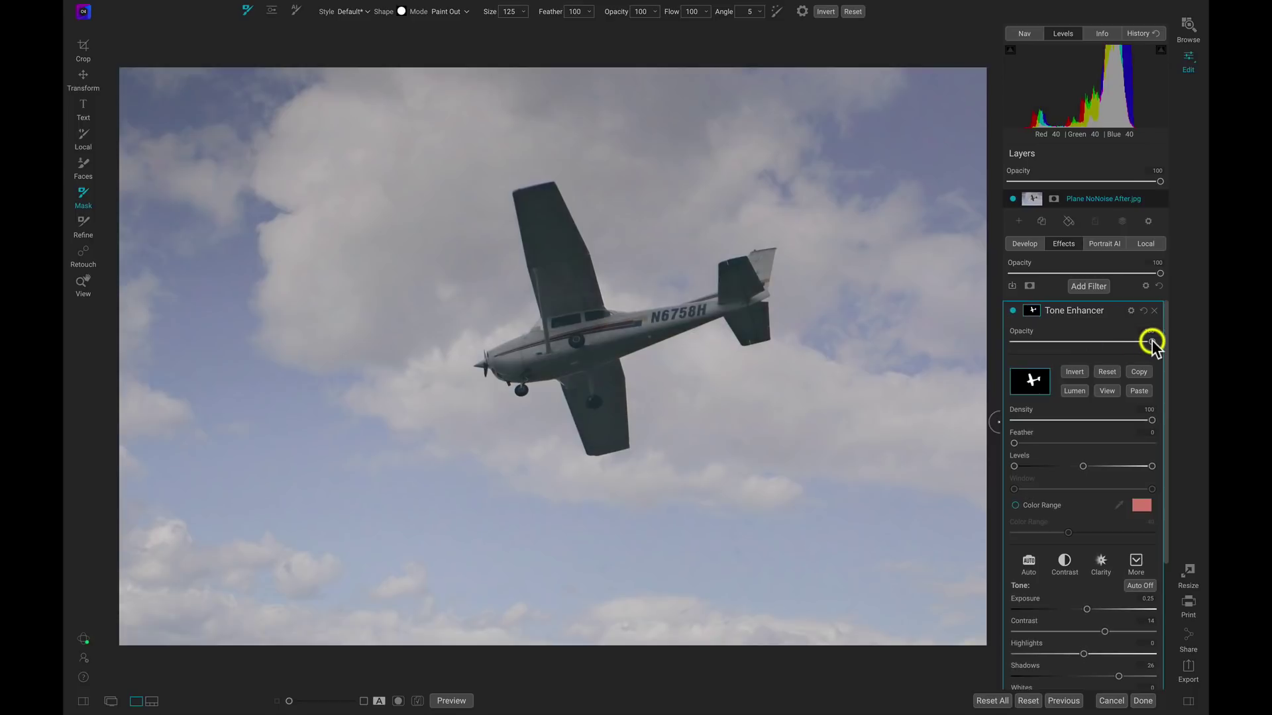
mouse_move(1126, 340)
left_mouse_down()
mouse_move(1085, 343)
mouse_move(1135, 341)
left_mouse_up()
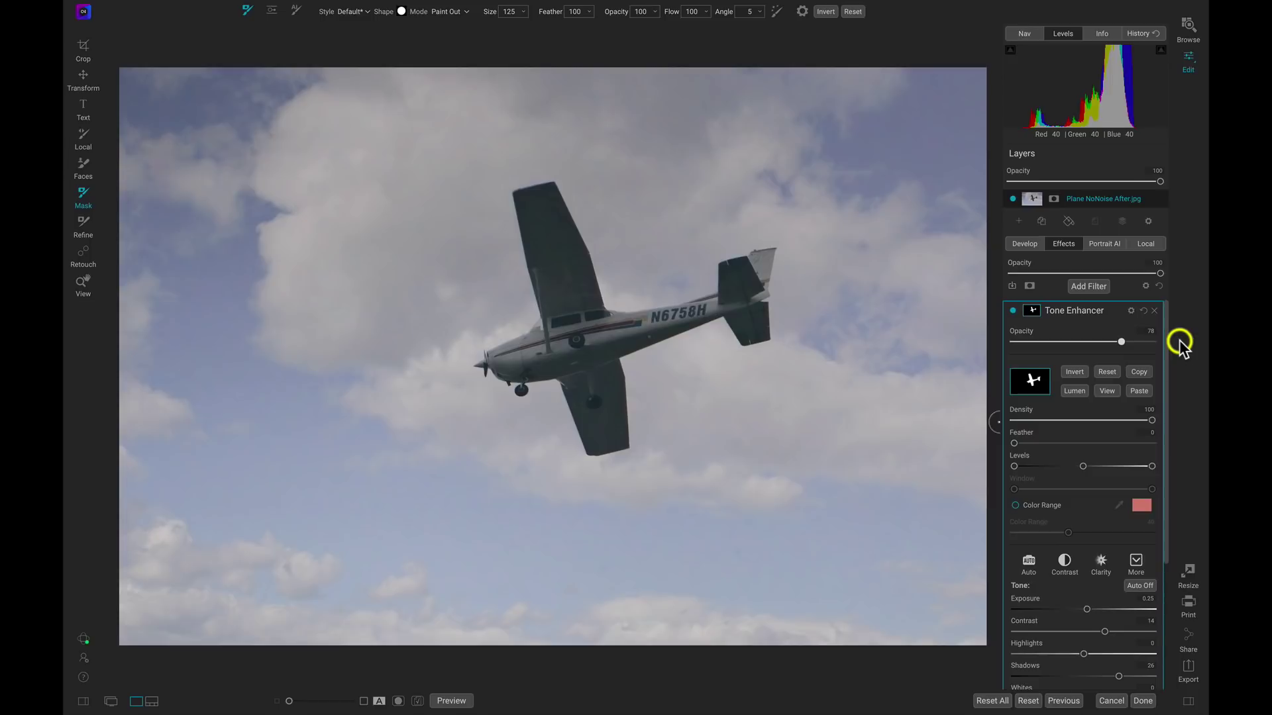
Step: Add a LUTs filter using the Color Grading 'Branagh' LUT at 87 opacity
left_click(1096, 288)
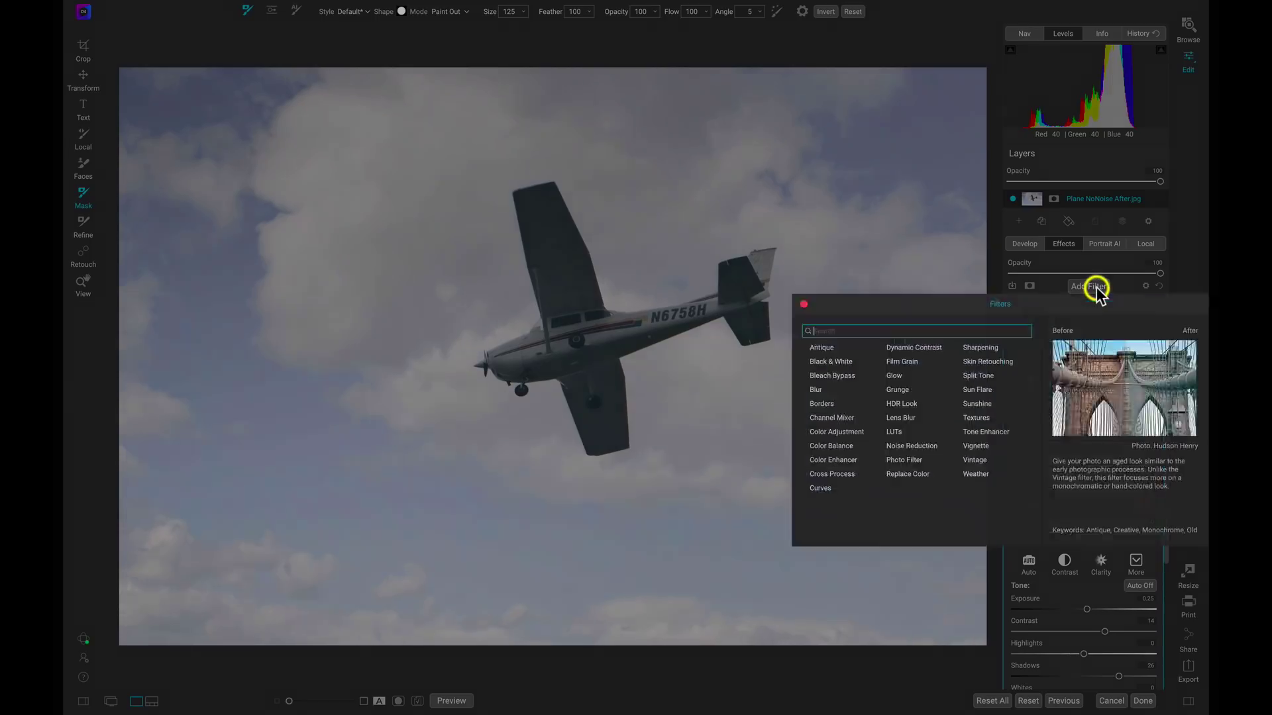
left_click(892, 433)
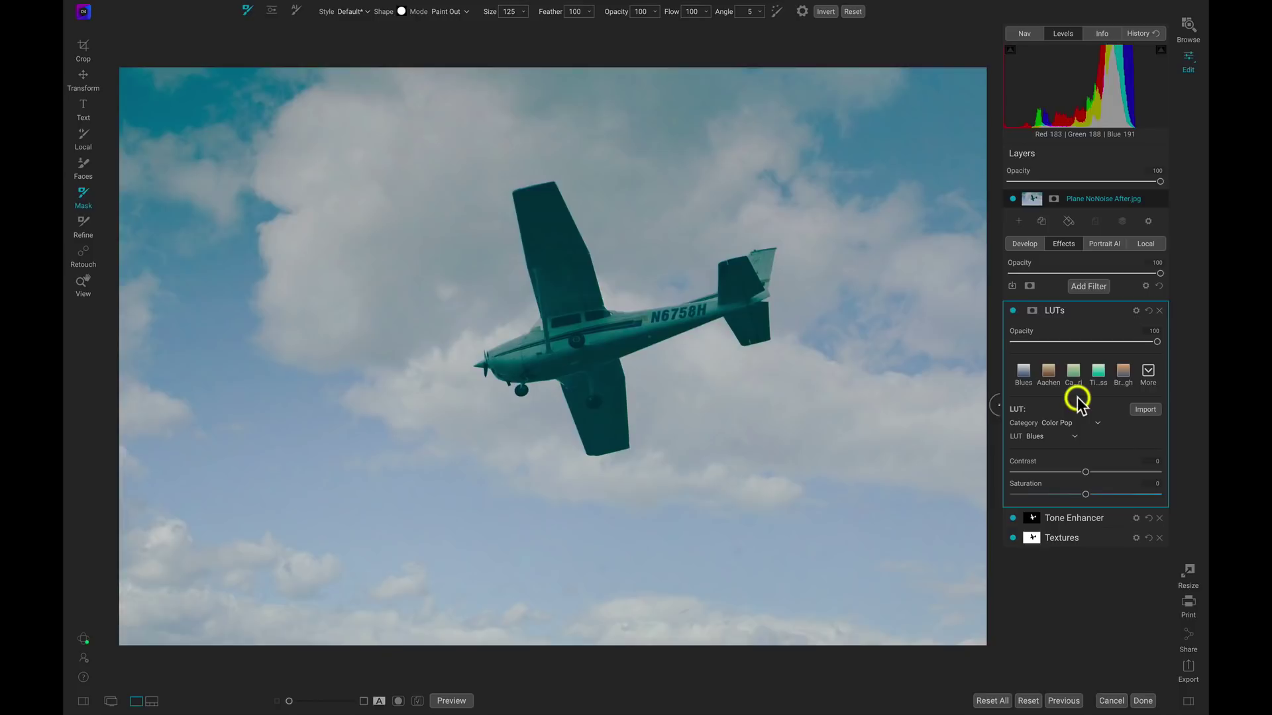
left_click(1123, 371)
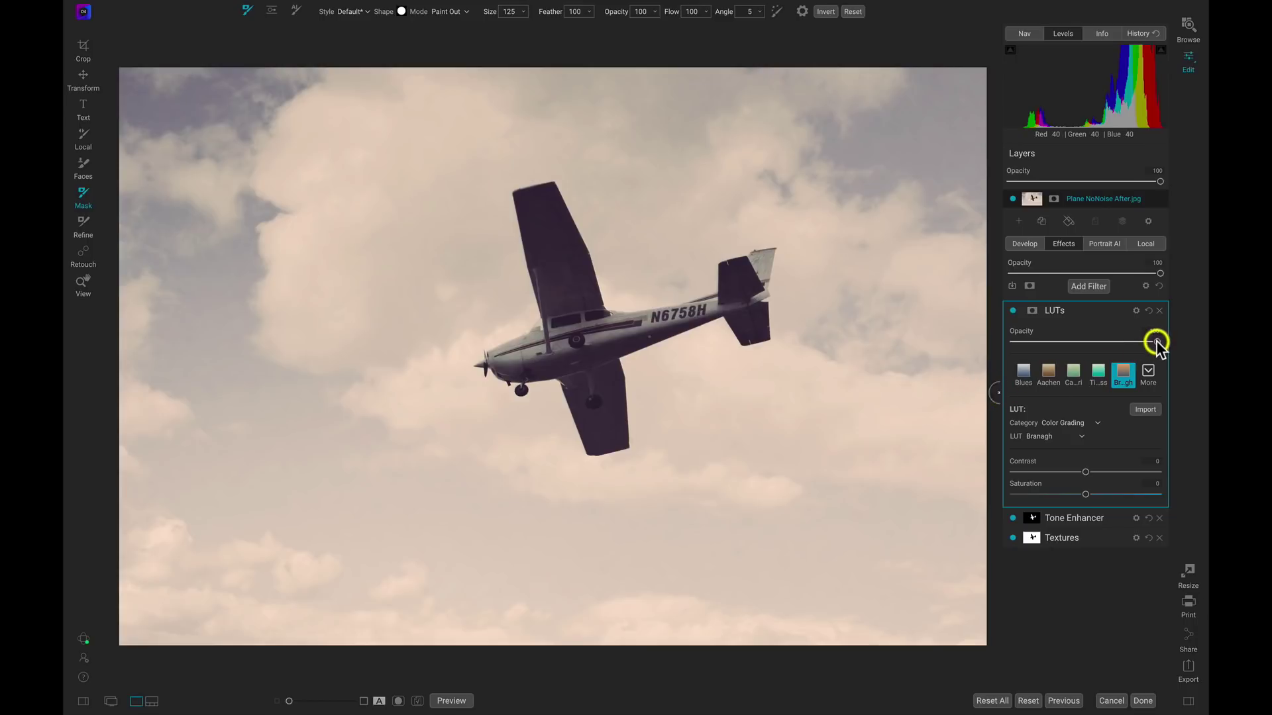
left_click_drag(1157, 342, 1137, 341)
left_click_drag(1112, 342, 1137, 342)
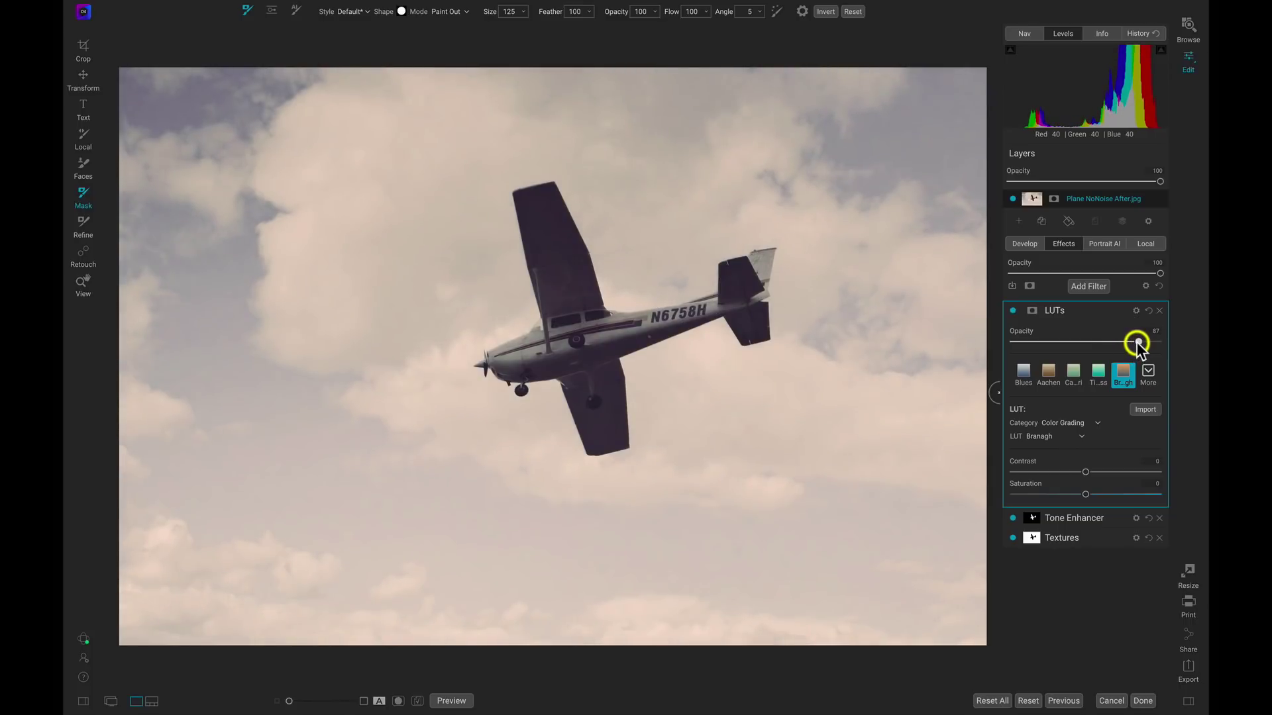
Step: Add a Borders filter in the Film category, showing the '35mm Dirty 001' frame
left_click(1088, 286)
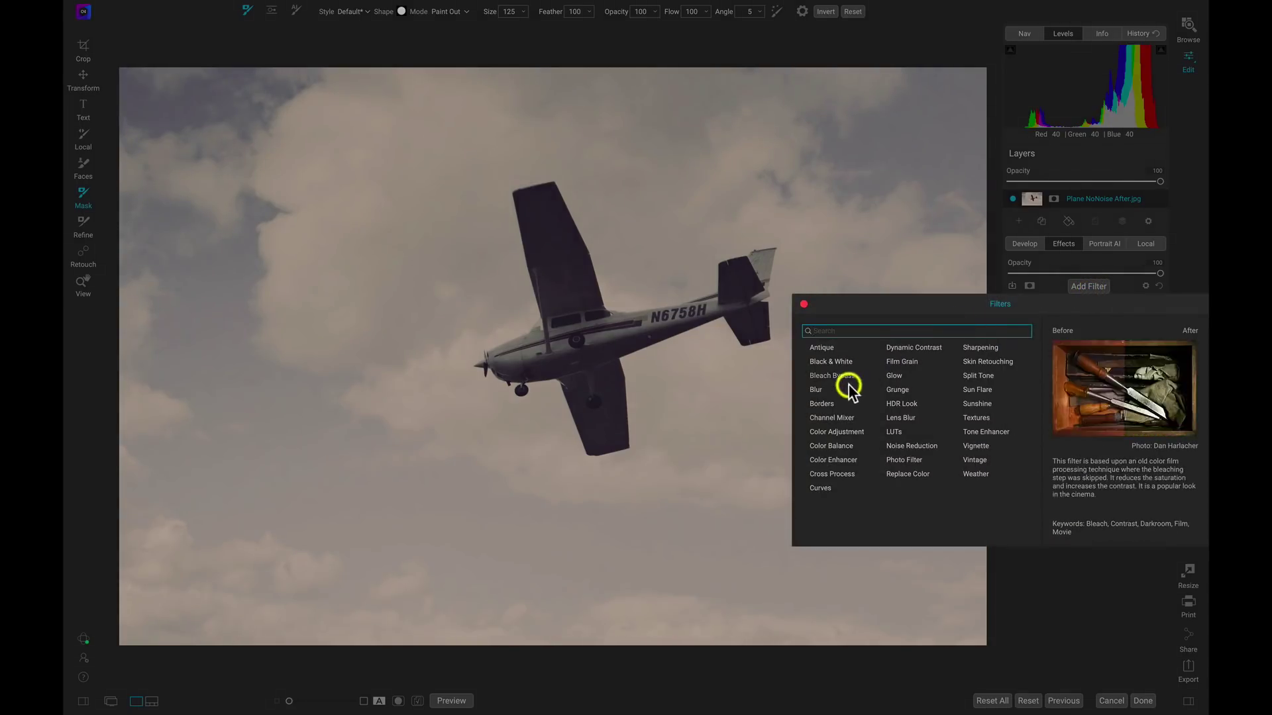
left_click(823, 404)
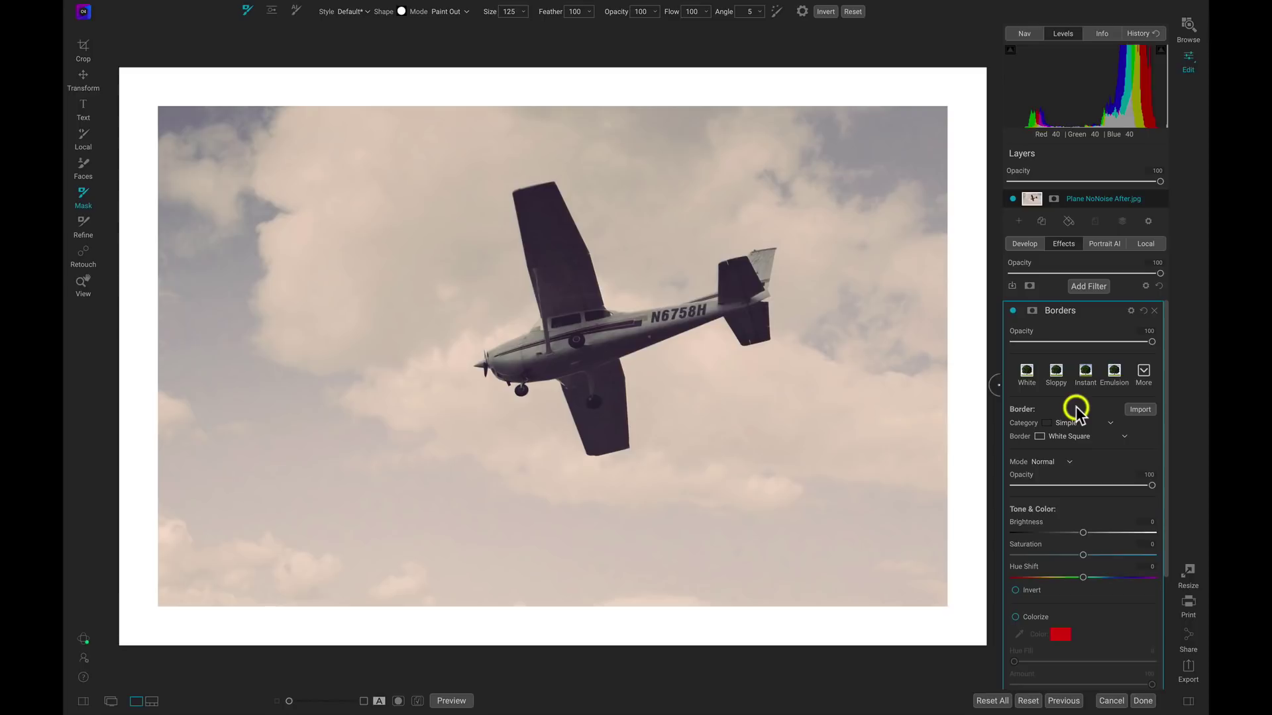
left_click(1101, 424)
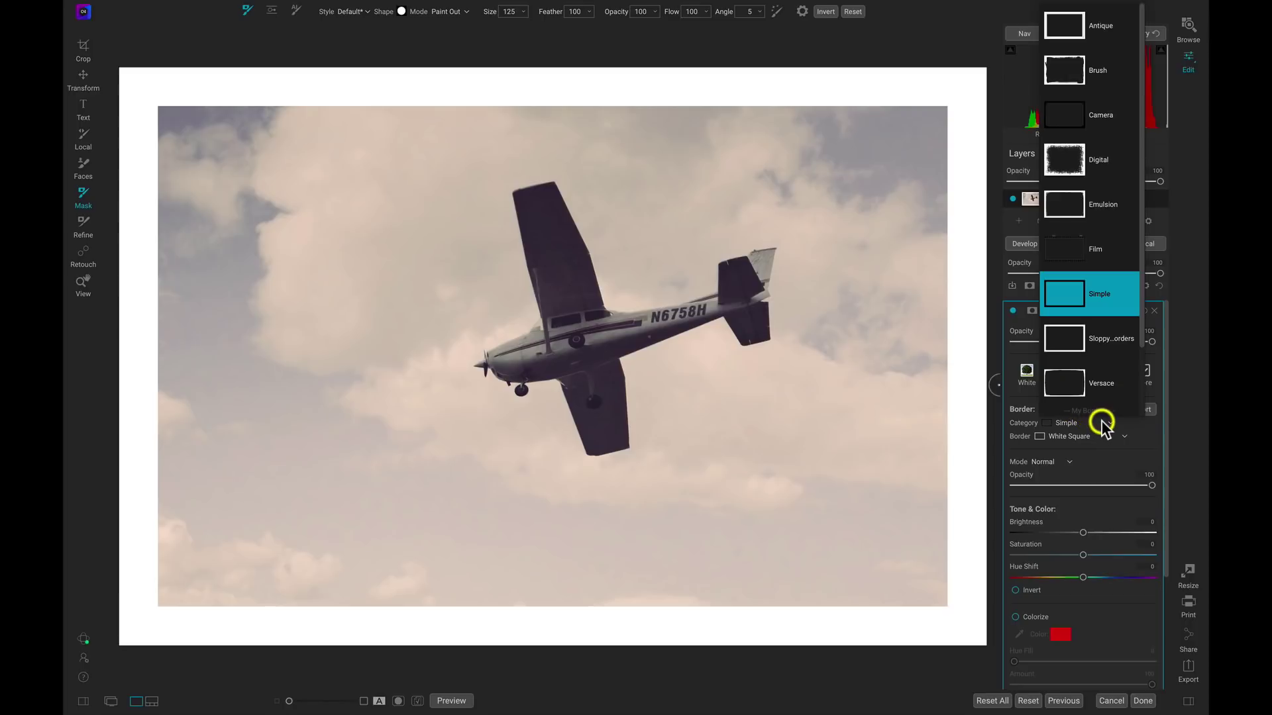
left_click(1090, 245)
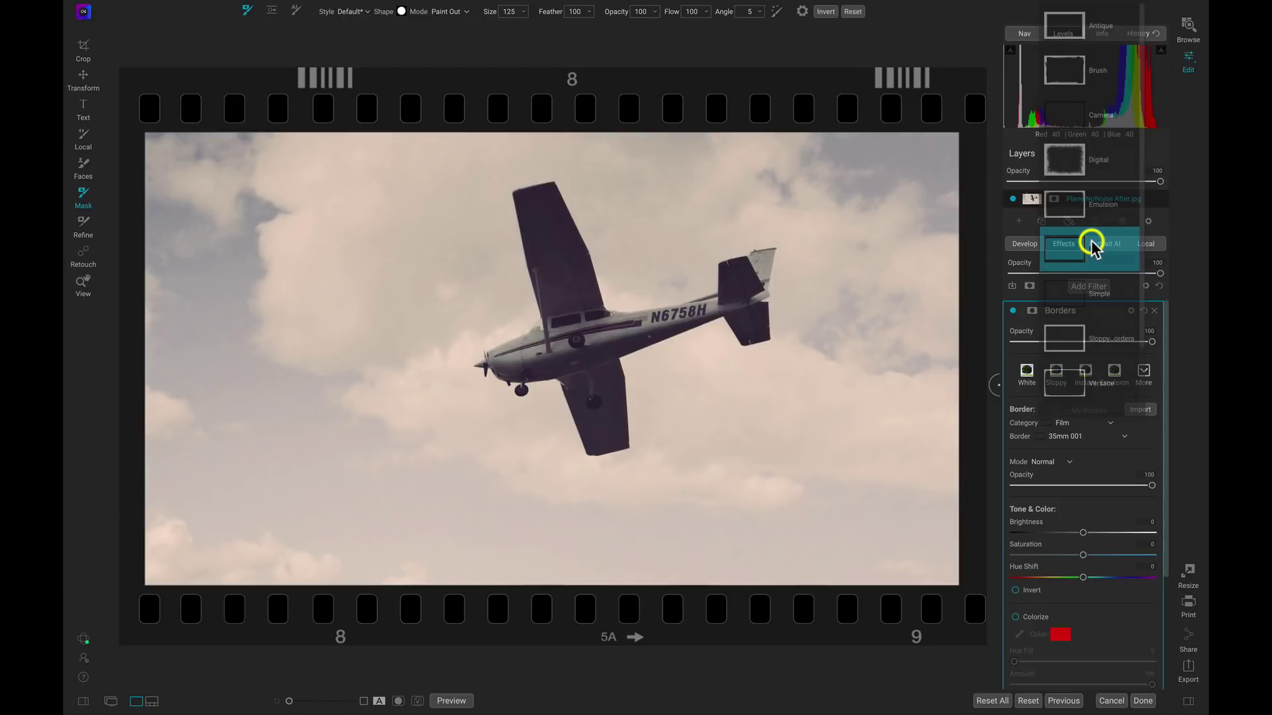
left_click(1107, 439)
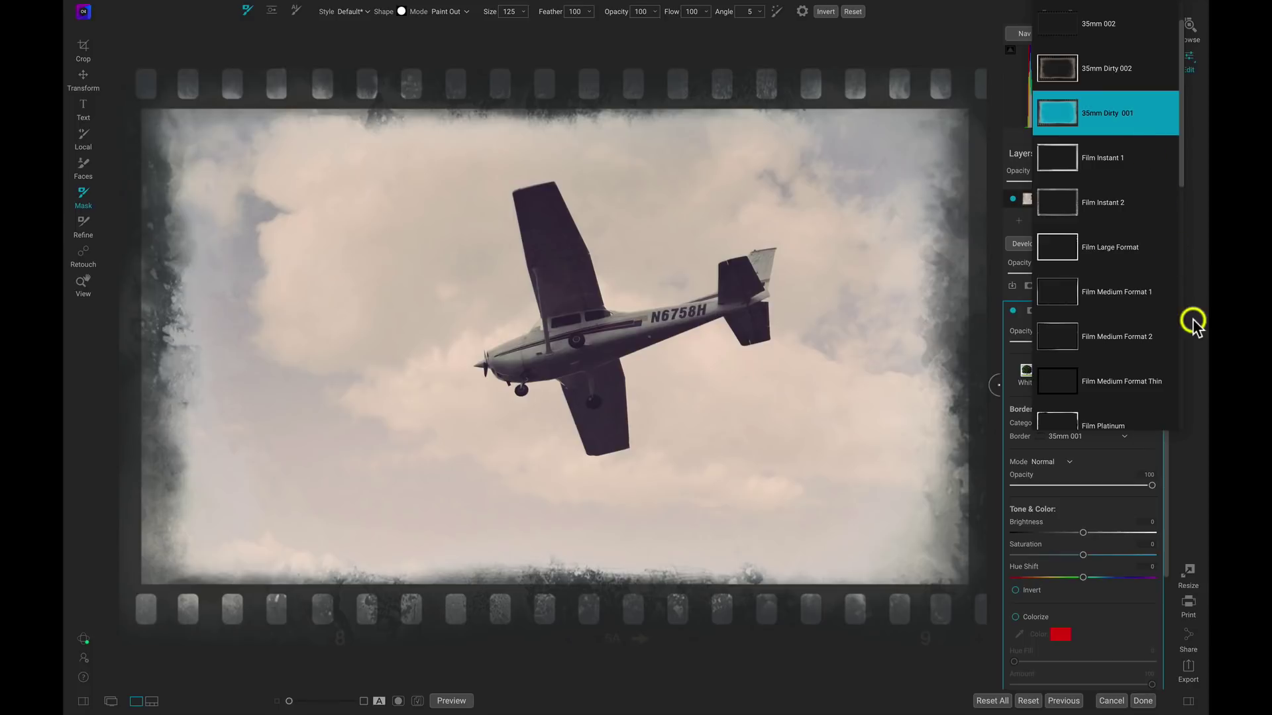
Step: Switch to the Simple 'White Square' border and set Transform Scale to -1
left_click(1192, 295)
left_click(1027, 372)
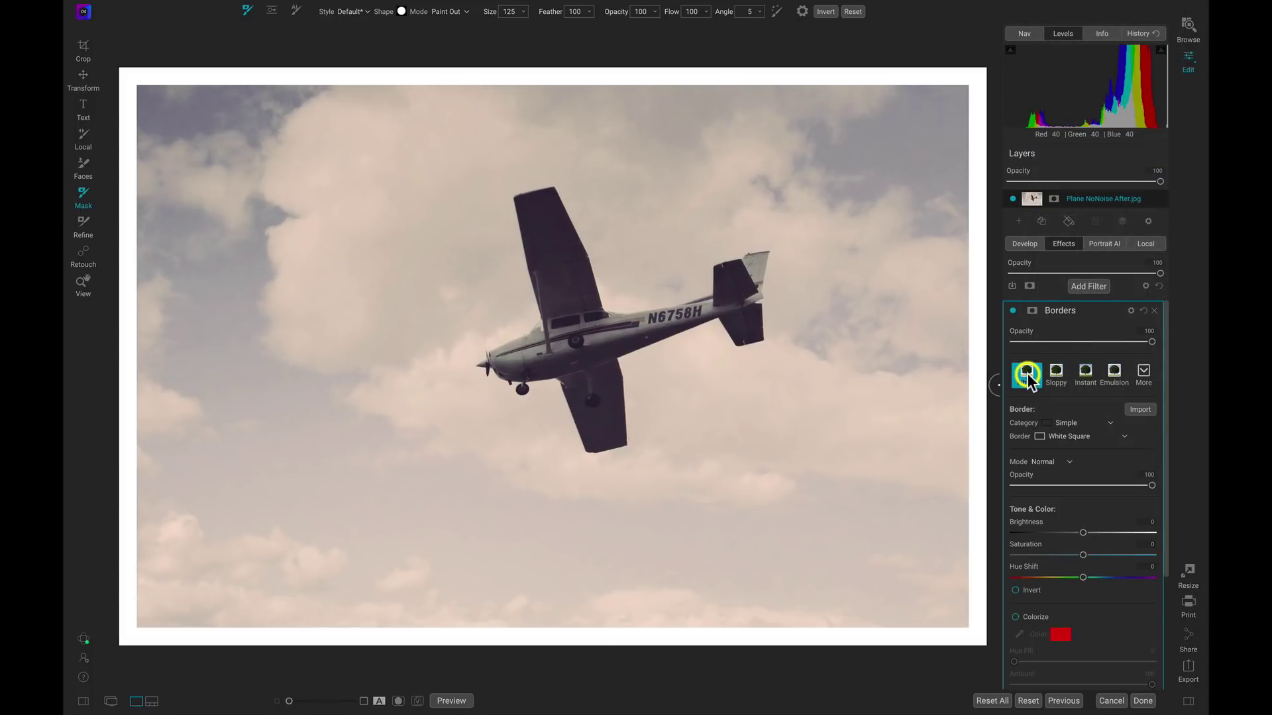
scroll(1083, 396, "down", 3)
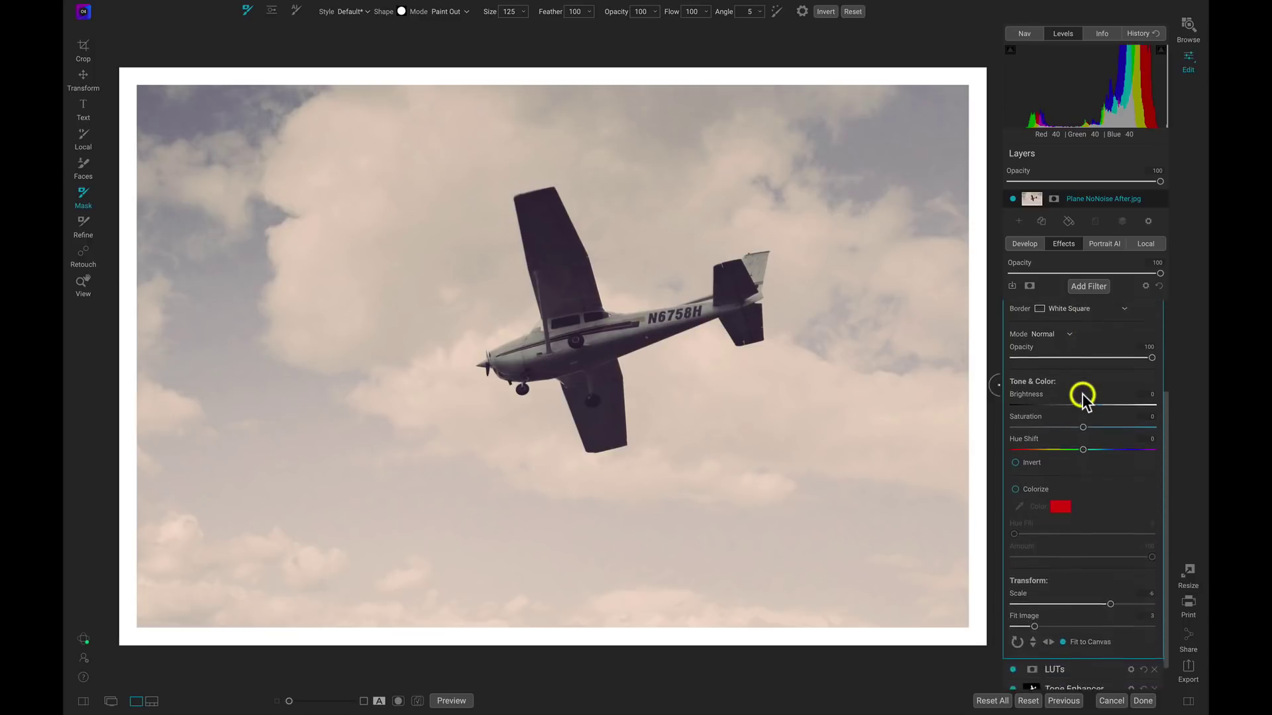
scroll(1083, 397, "down", 1)
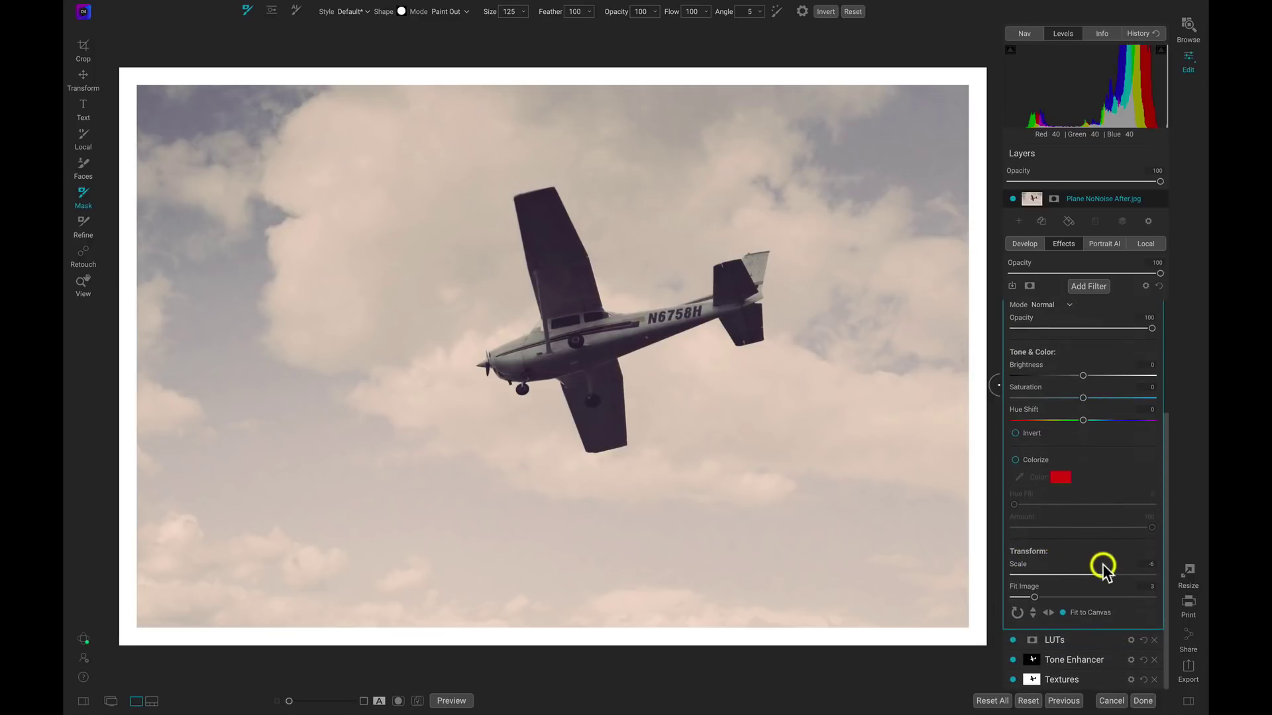
left_click_drag(1103, 568, 1143, 574)
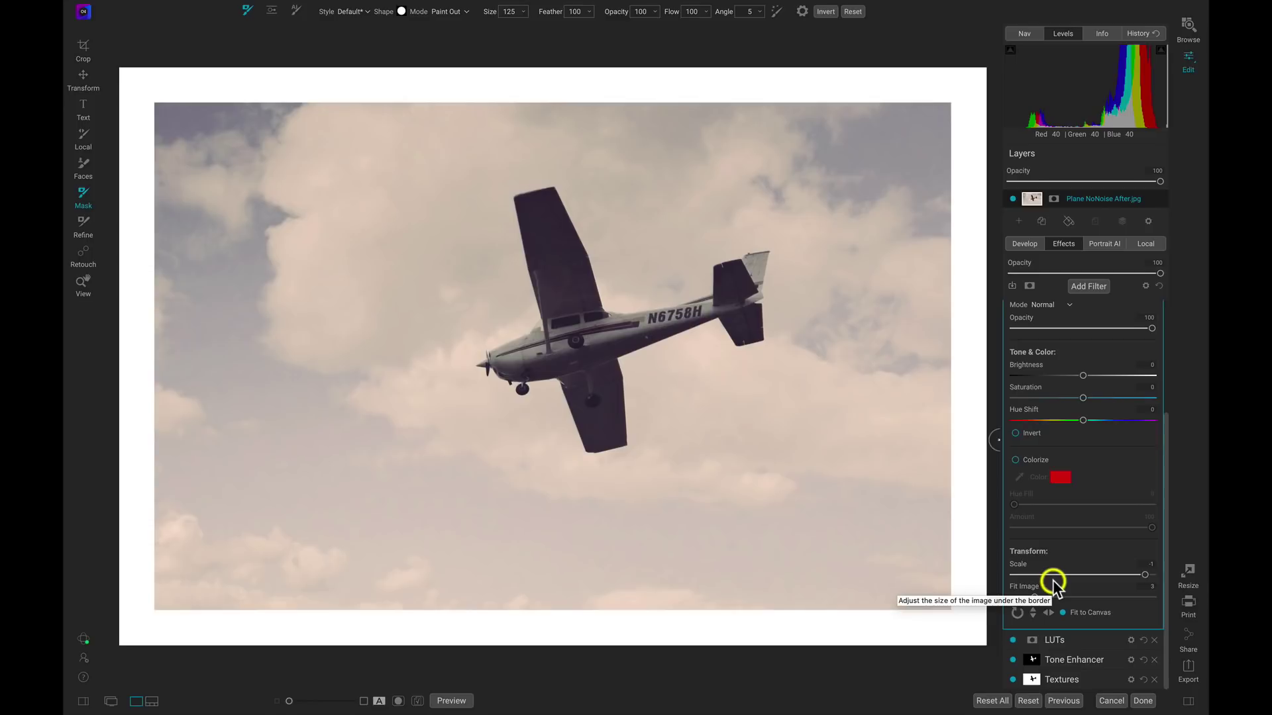
key("p")
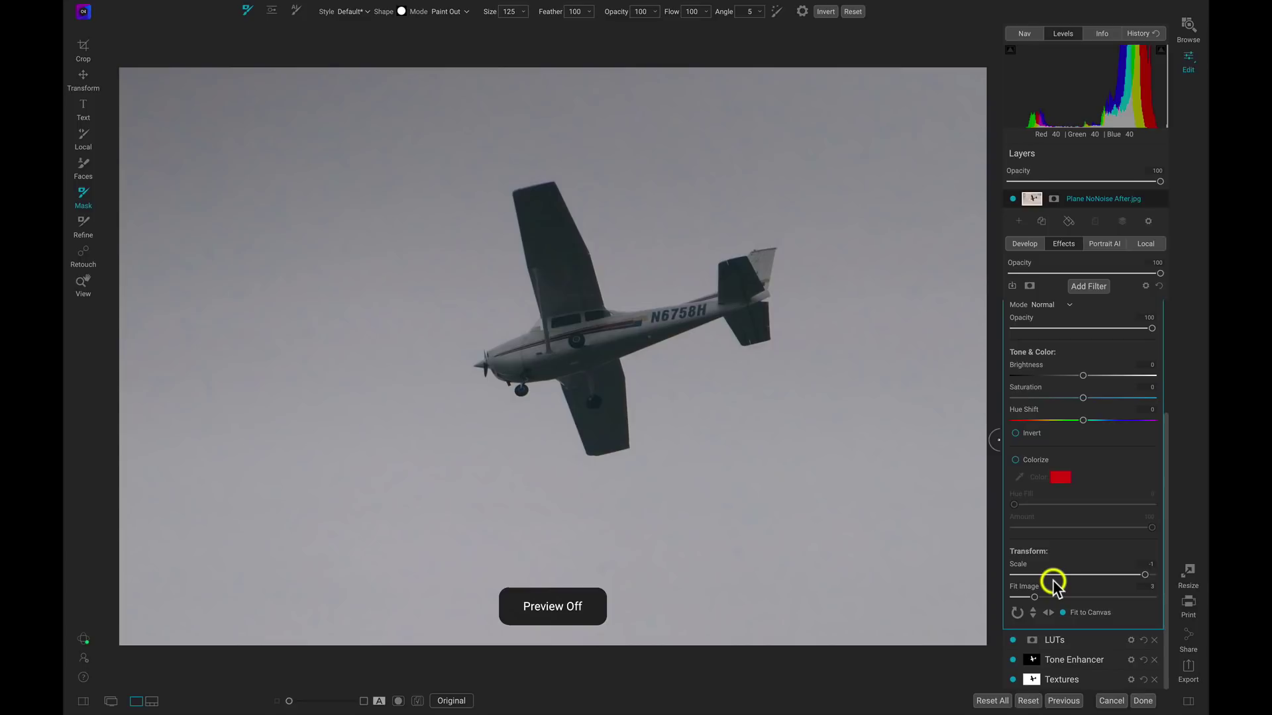
key("backslash")
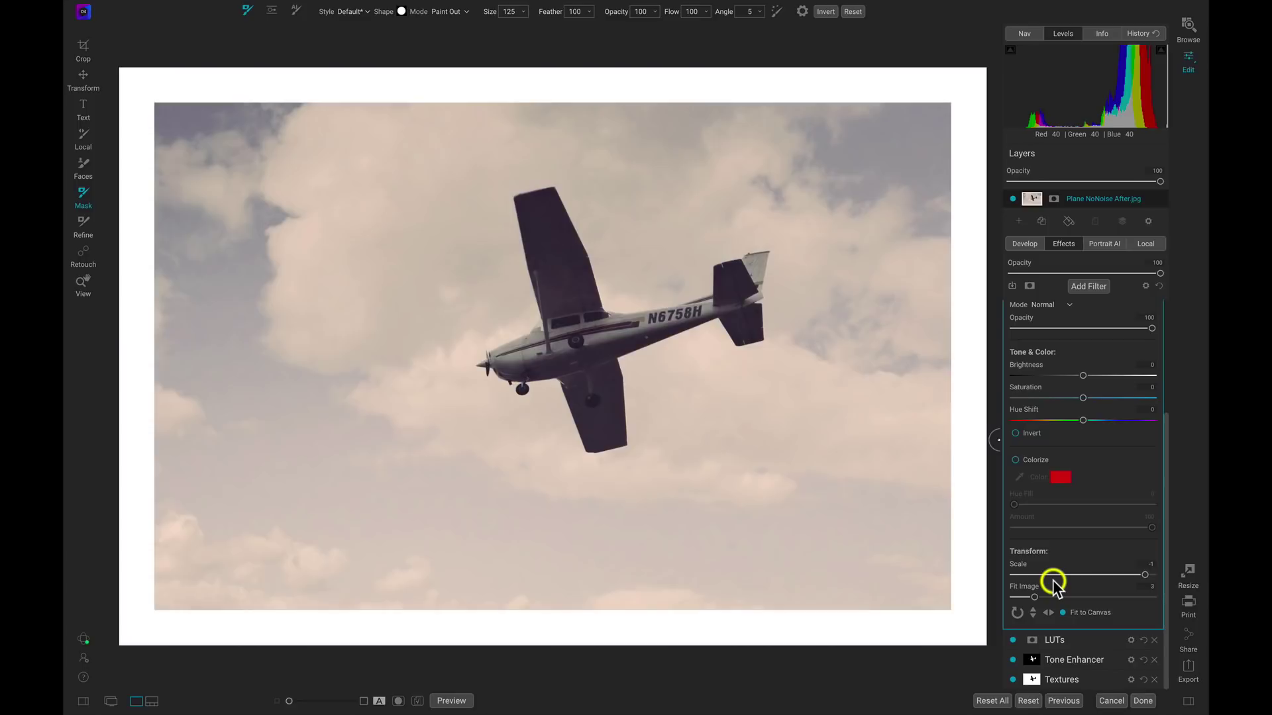